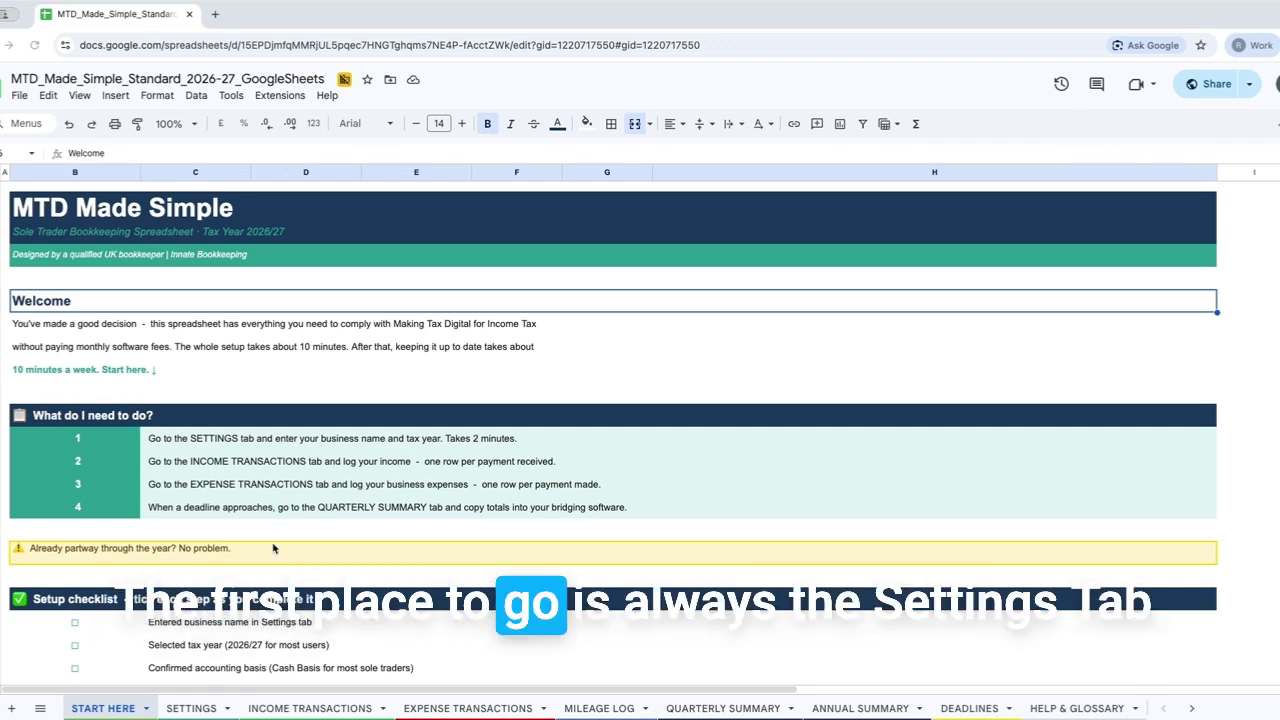
Step: Set the business / trading name in the Settings sheet to Toms Tyres
{"action": "left_click", "coordinate": [200, 709]}
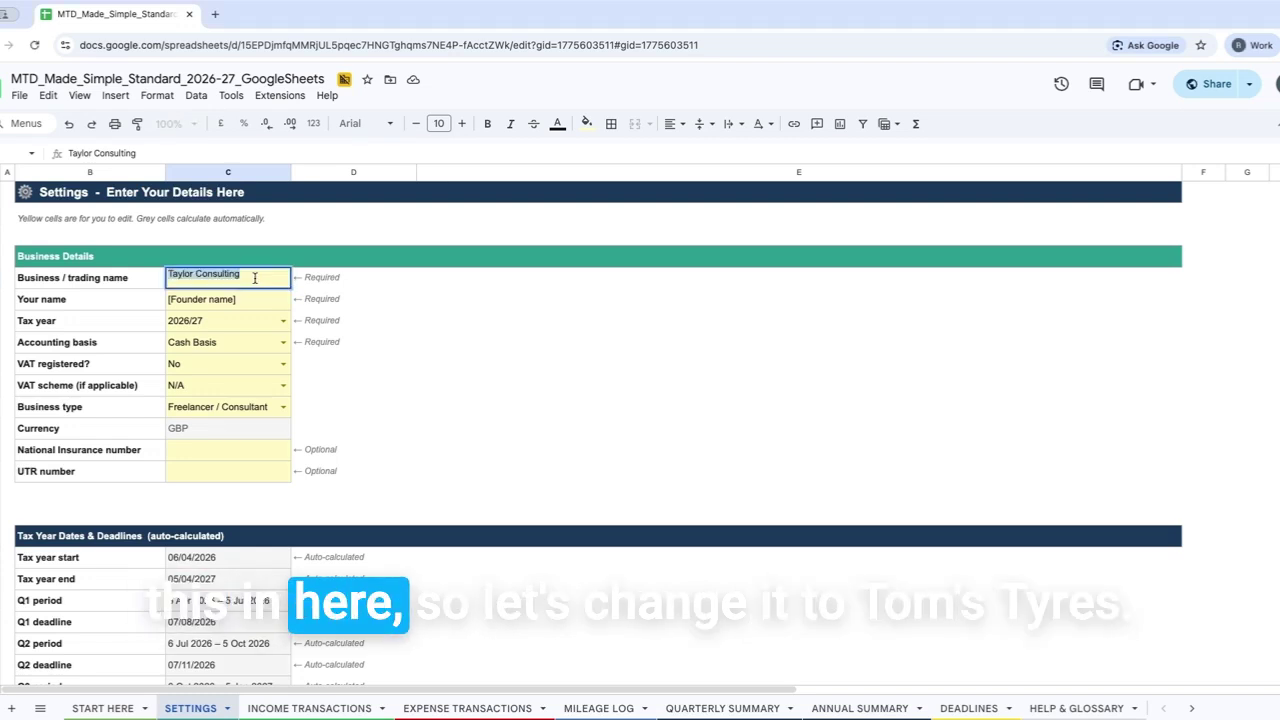
{"action": "type", "text": "To"}
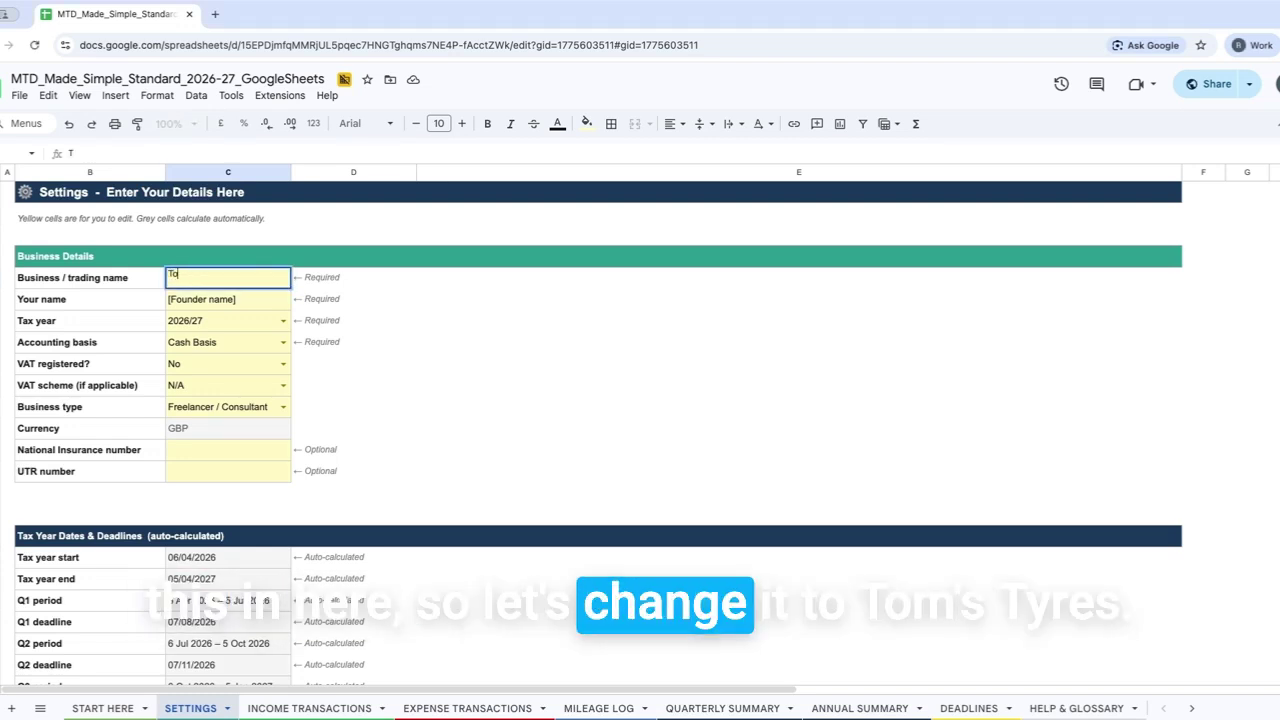
{"action": "type", "text": "ms Tyeres"}
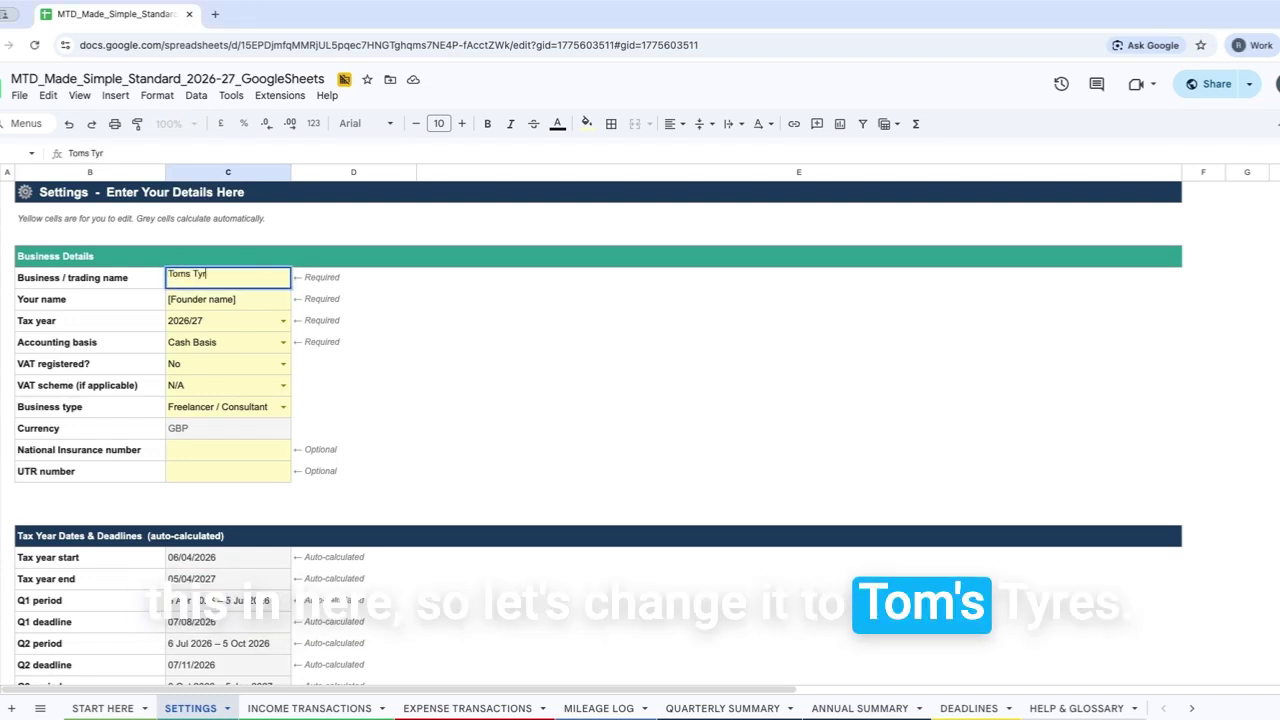
{"action": "key", "text": "Tab"}
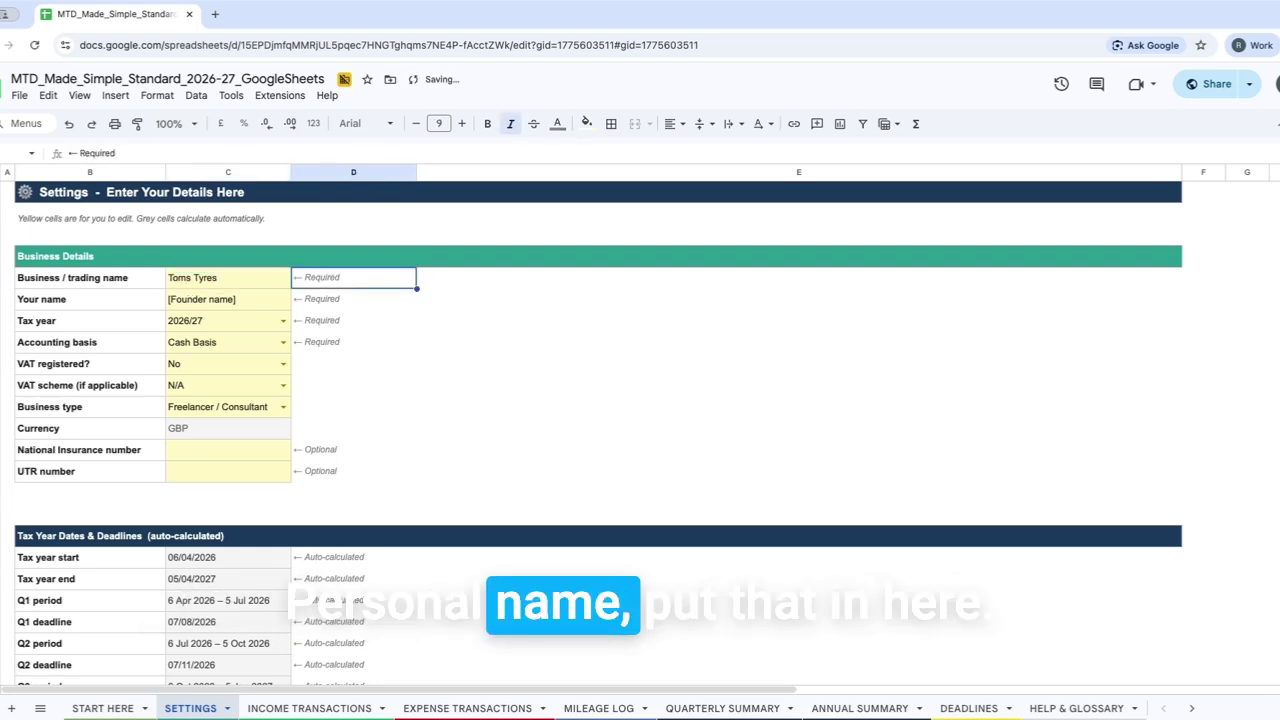
Step: Fill in the owner's name in the business details and select 2026/27 as the tax year
{"action": "double_click", "coordinate": [248, 300]}
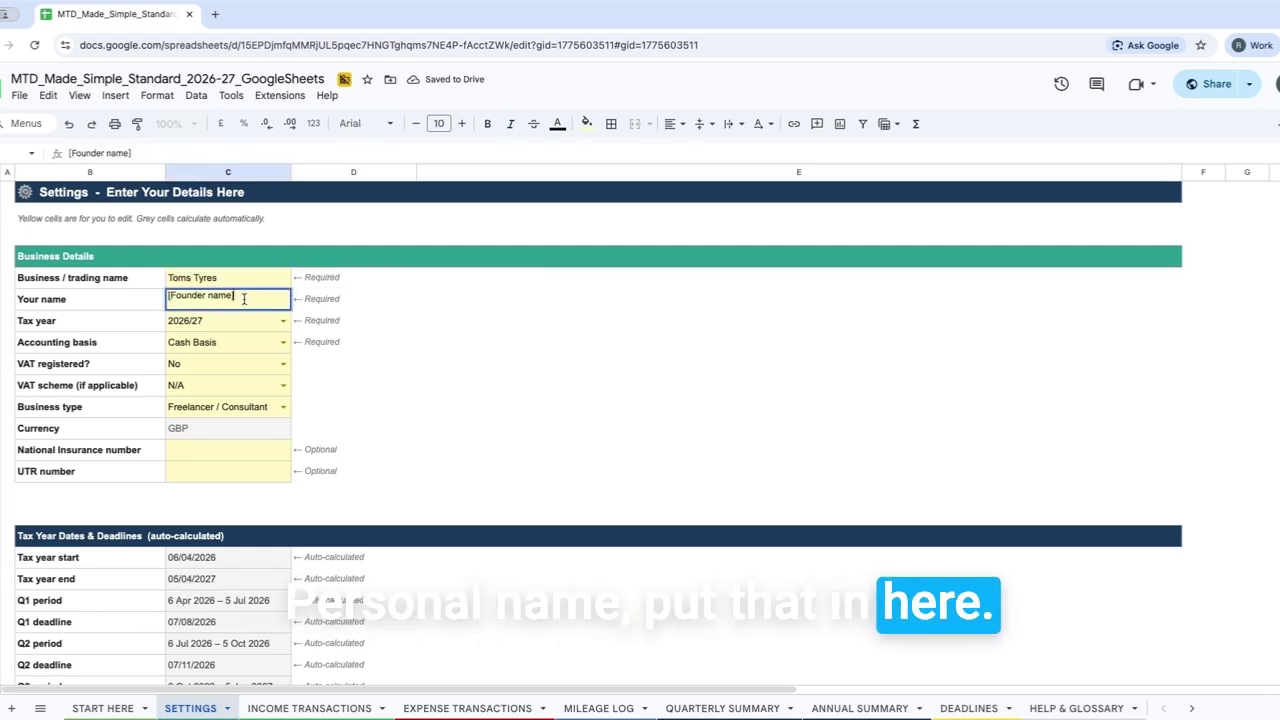
{"action": "type", "text": "Tom Evans"}
{"action": "key", "text": "Tab"}
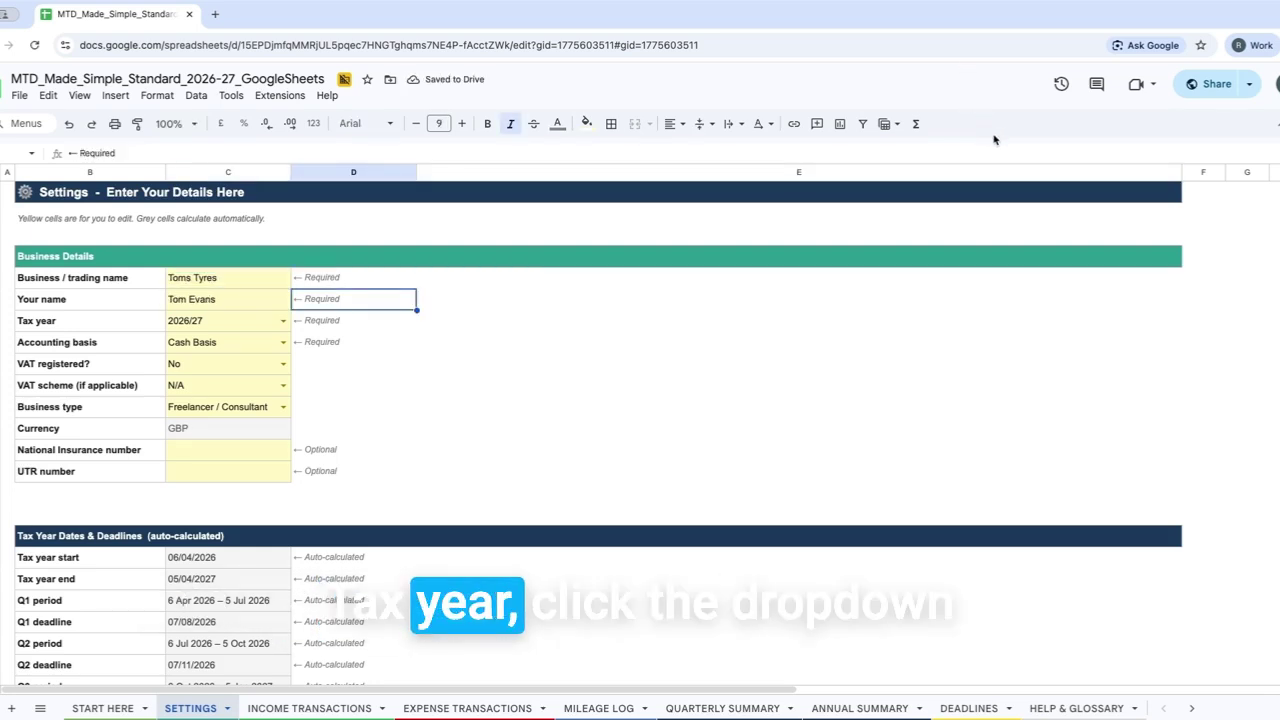
{"action": "left_click", "coordinate": [284, 321]}
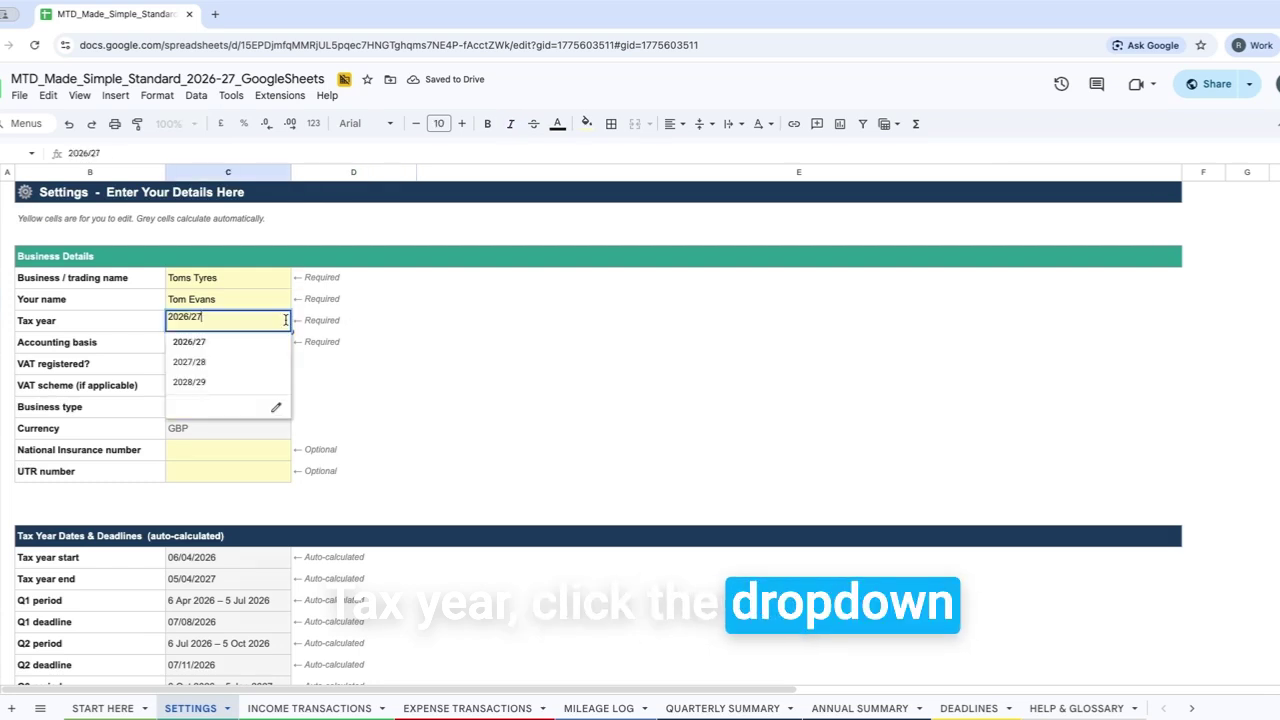
{"action": "left_click", "coordinate": [213, 348]}
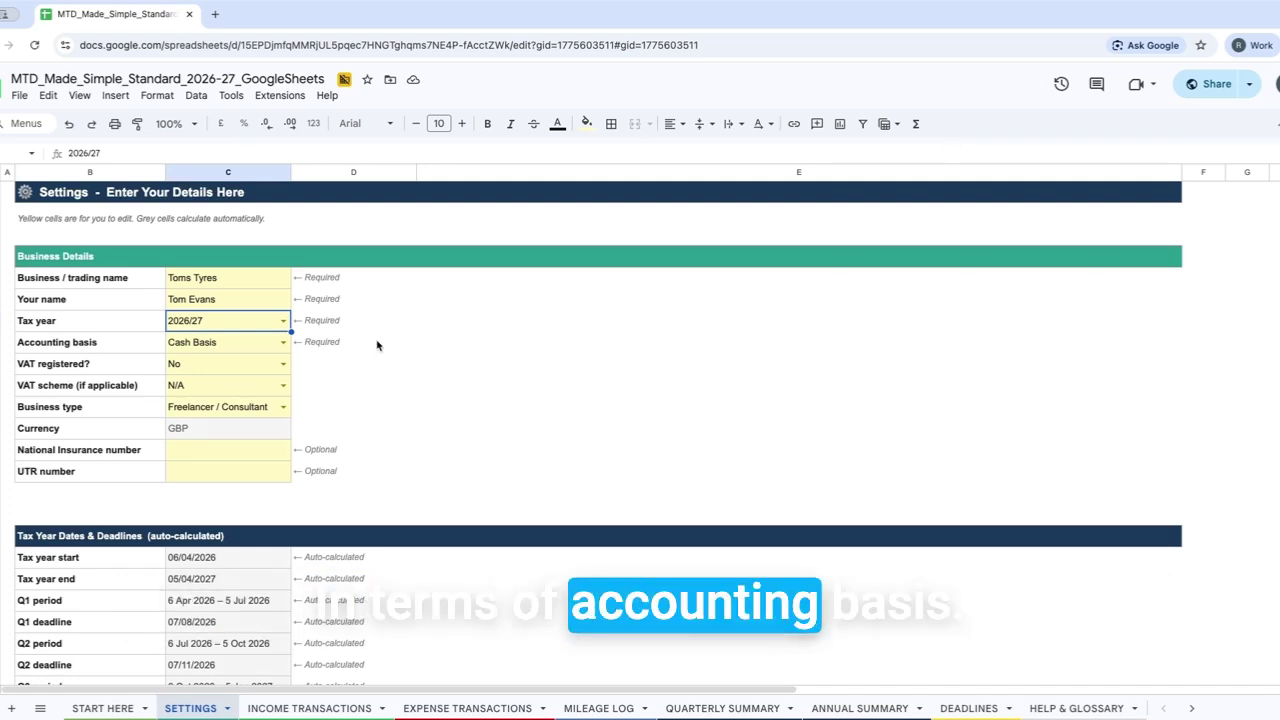
Step: Review the available choices for the accounting basis and the business type
{"action": "left_click", "coordinate": [283, 344]}
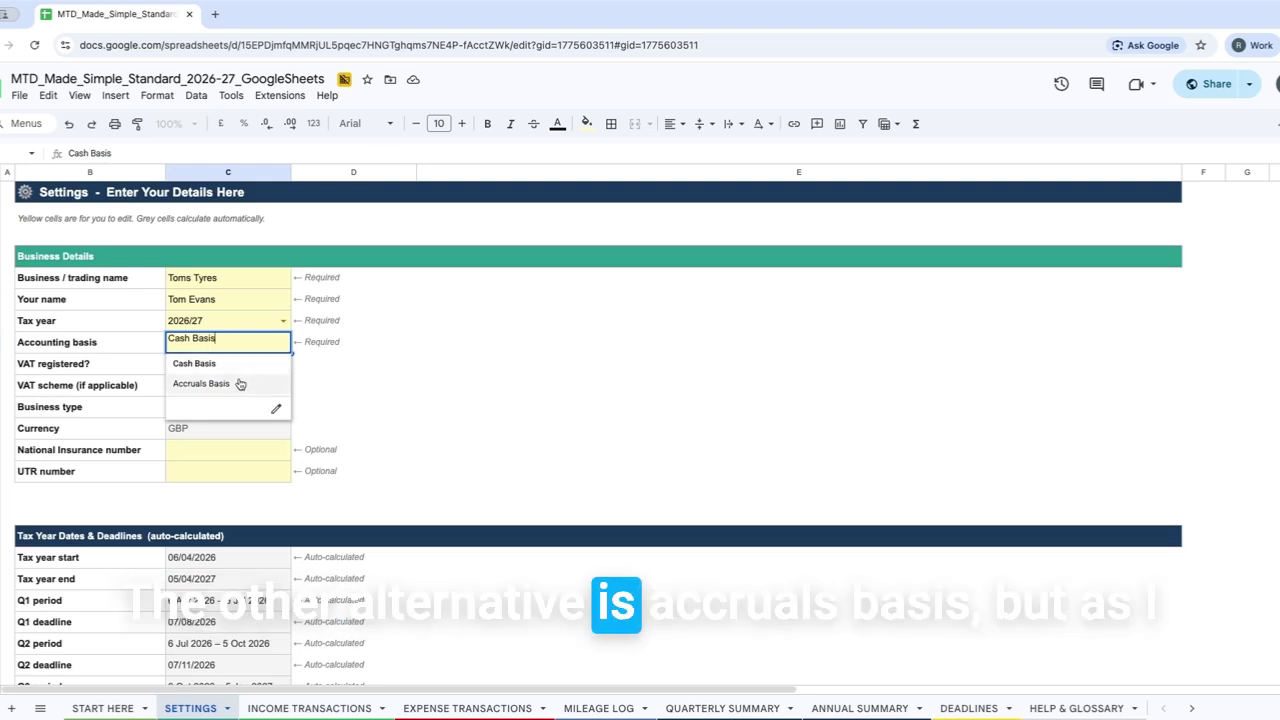
{"action": "left_click", "coordinate": [345, 365]}
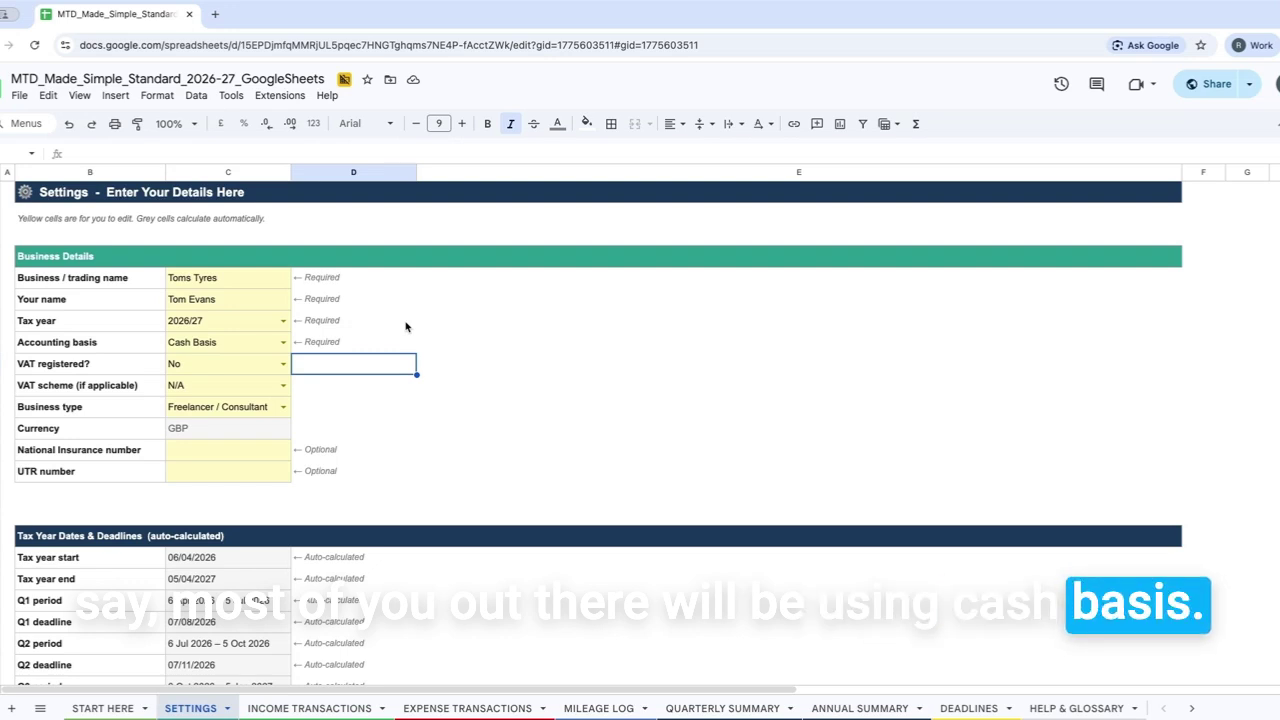
{"action": "left_click", "coordinate": [284, 407]}
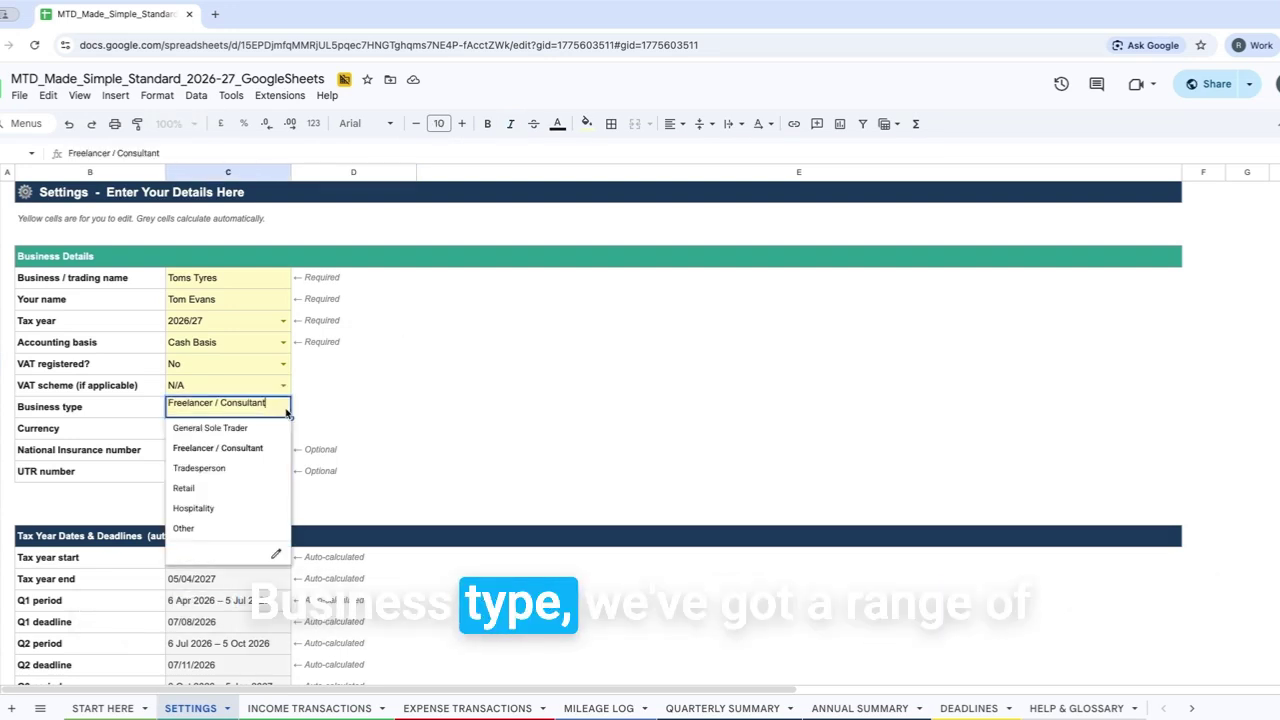
{"action": "left_click", "coordinate": [428, 426]}
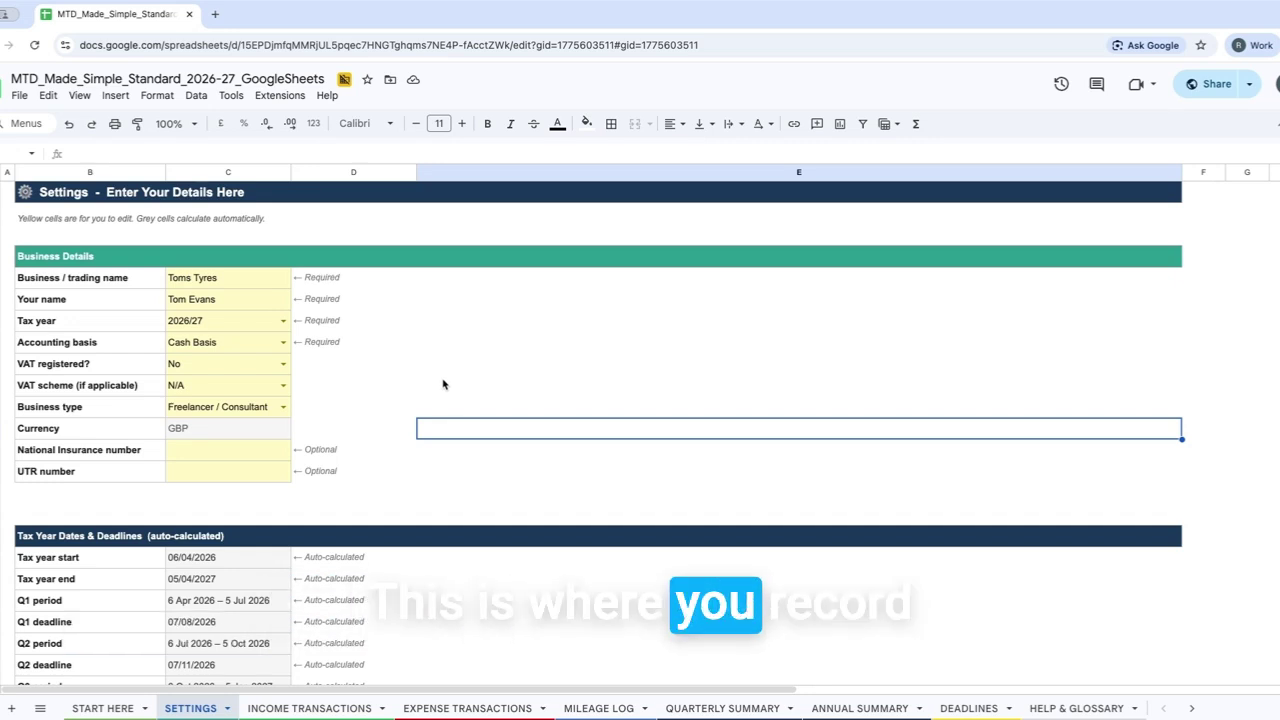
Step: In the Income Transactions sheet, date the Advisory report row 22/08/26 and categorise it as Turnover / Sales / Fees
{"action": "left_click", "coordinate": [322, 708]}
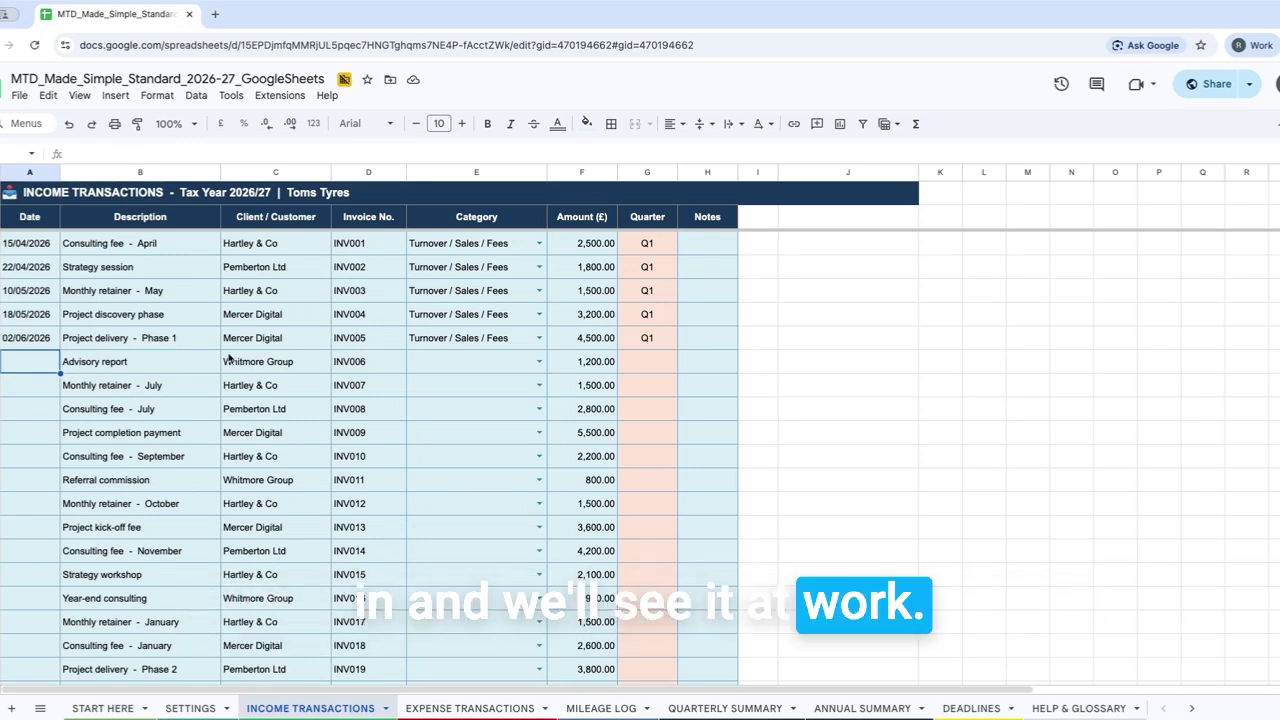
{"action": "type", "text": "22/08/26"}
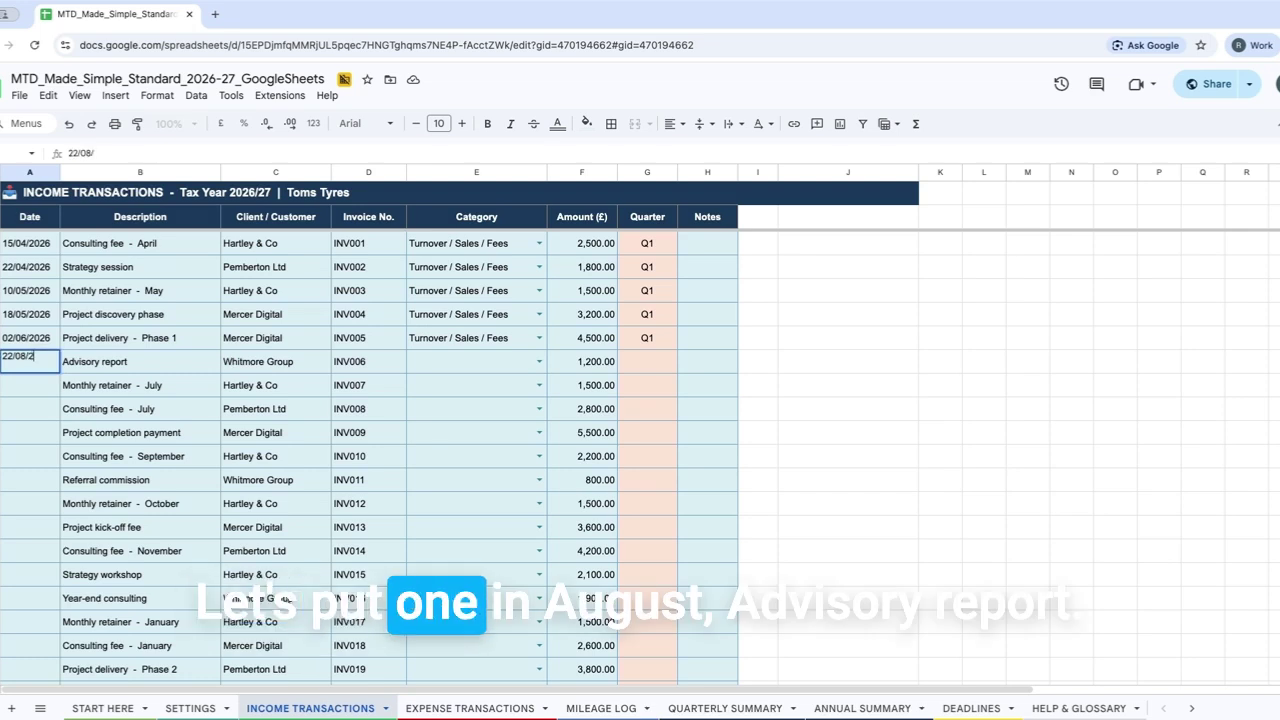
{"action": "key", "text": "Tab"}
{"action": "key", "text": "Tab"}
{"action": "key", "text": "Tab"}
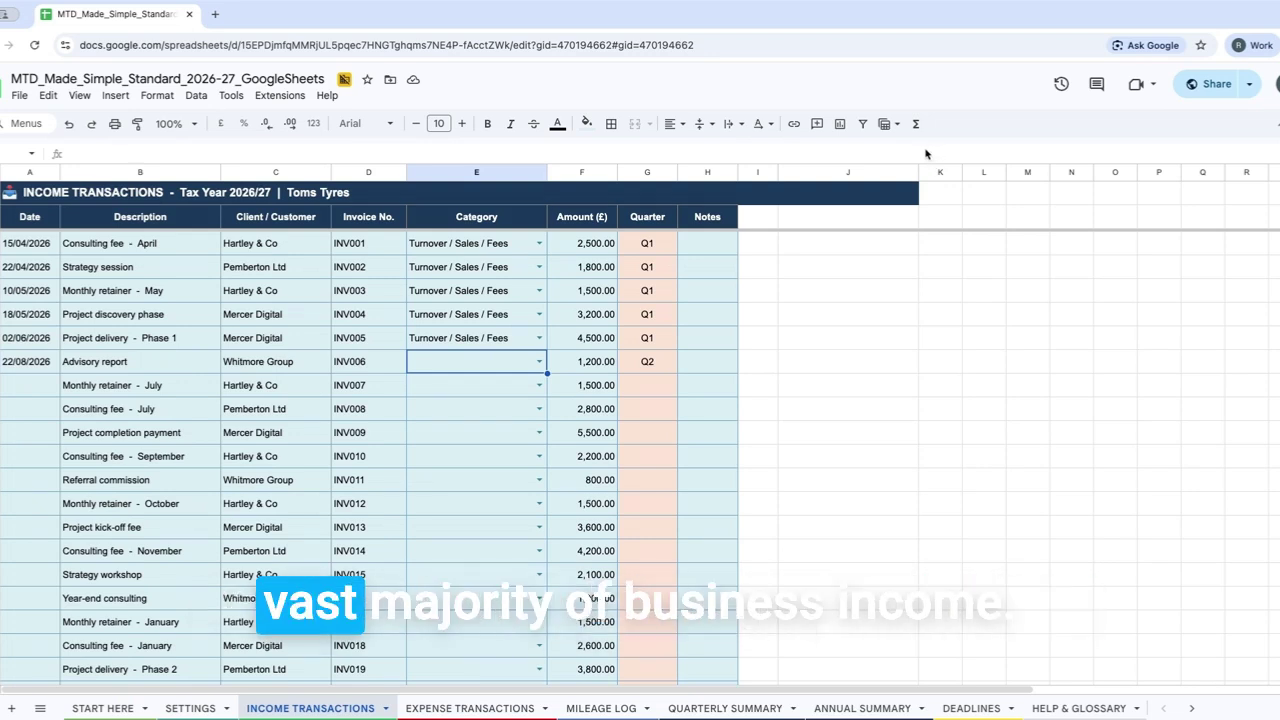
{"action": "left_click", "coordinate": [539, 363]}
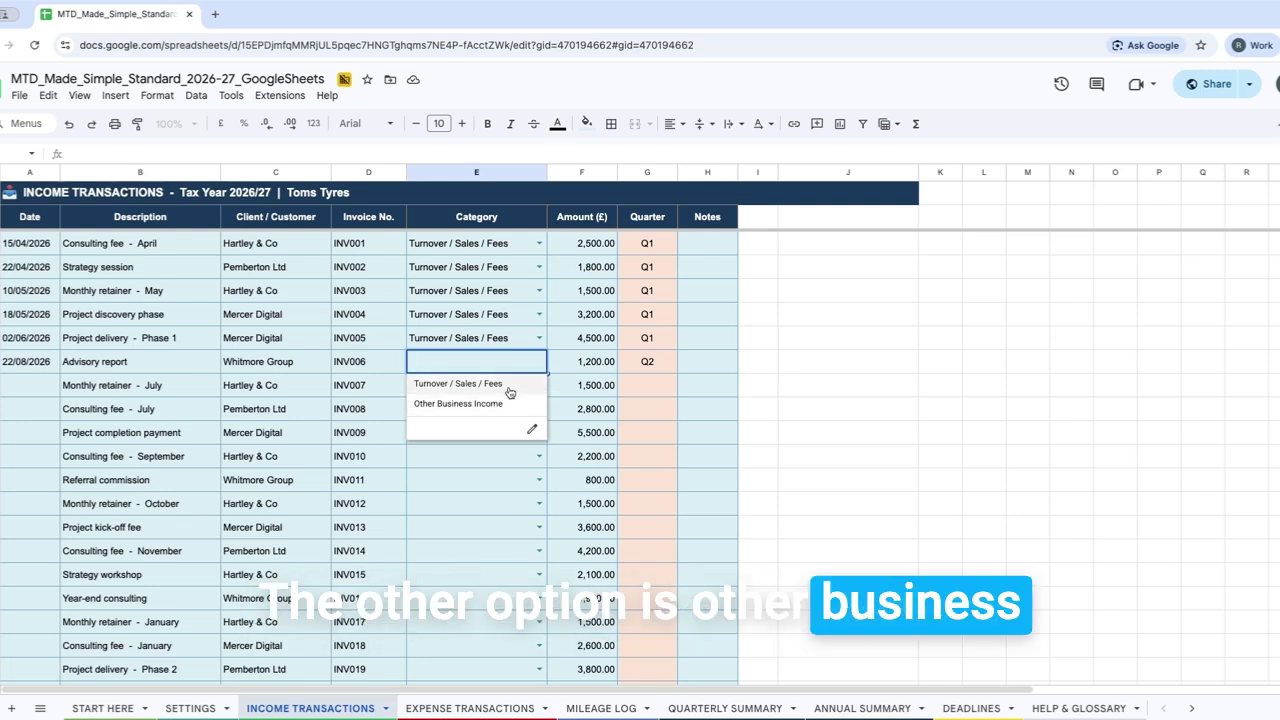
{"action": "left_click", "coordinate": [509, 390]}
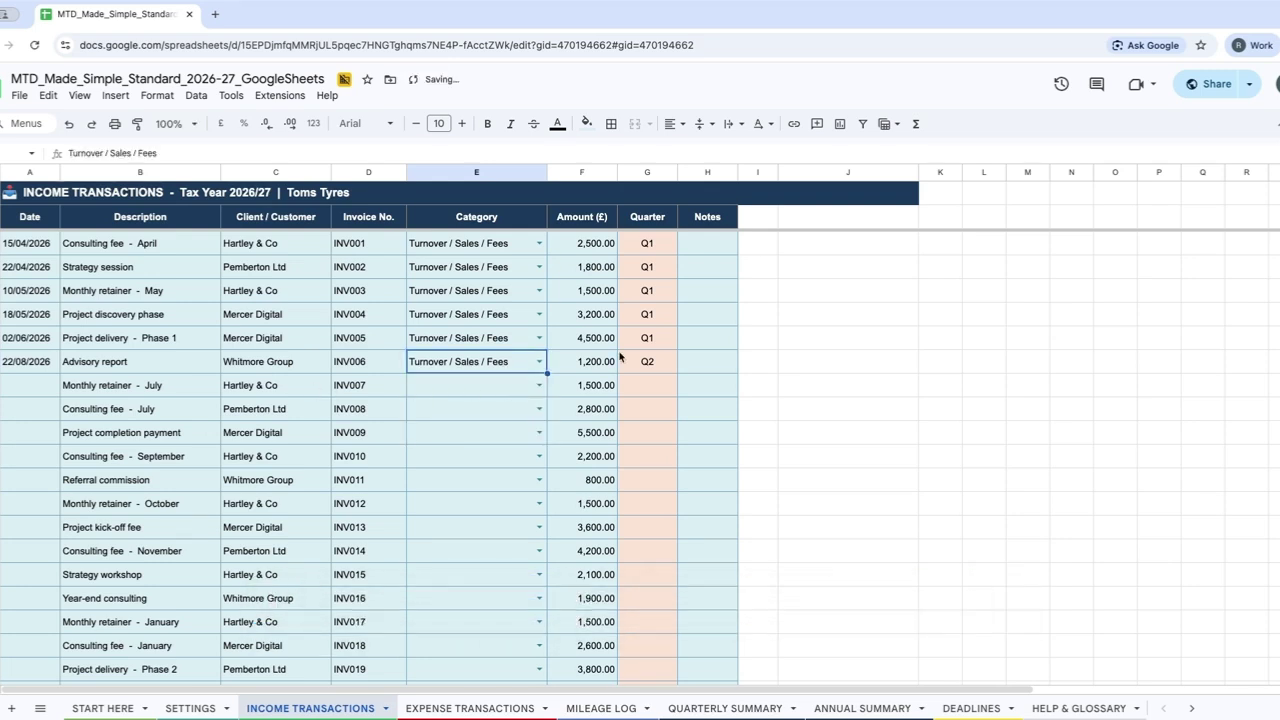
Step: Try to enter 10/02/2026 as the date of the Monthly retainer - July income row
{"action": "left_click", "coordinate": [43, 390]}
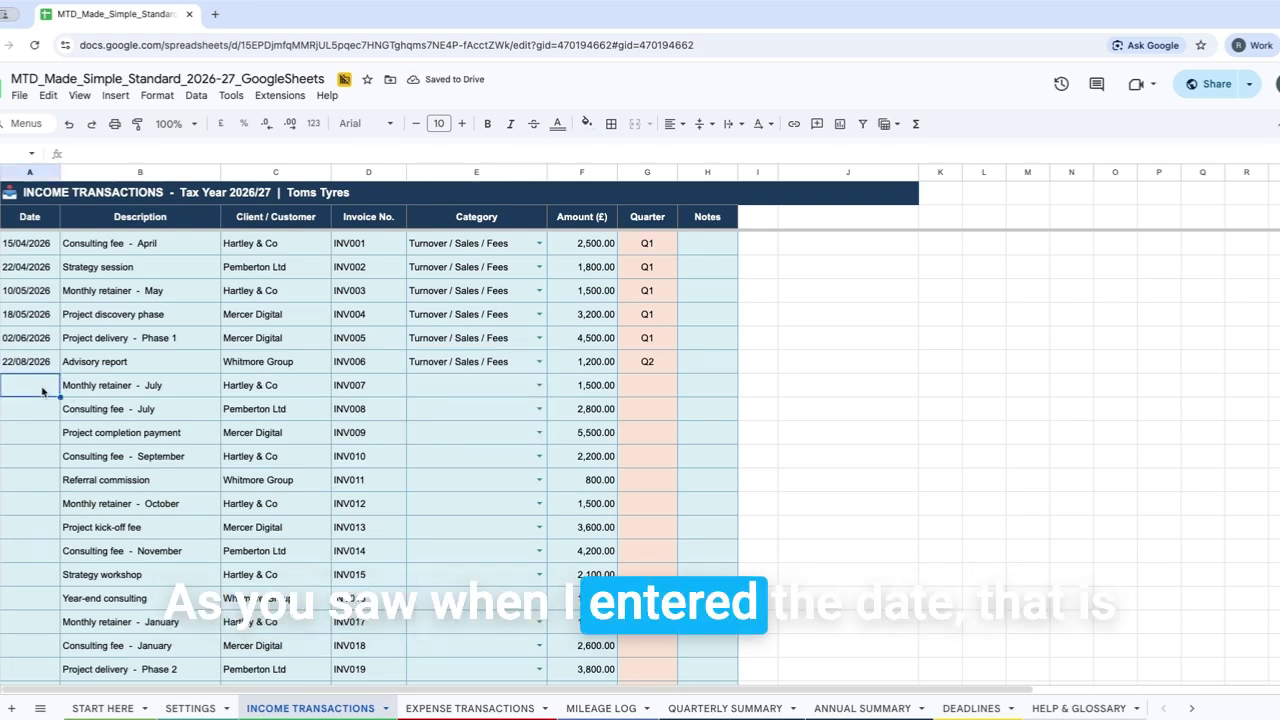
{"action": "type", "text": "10"}
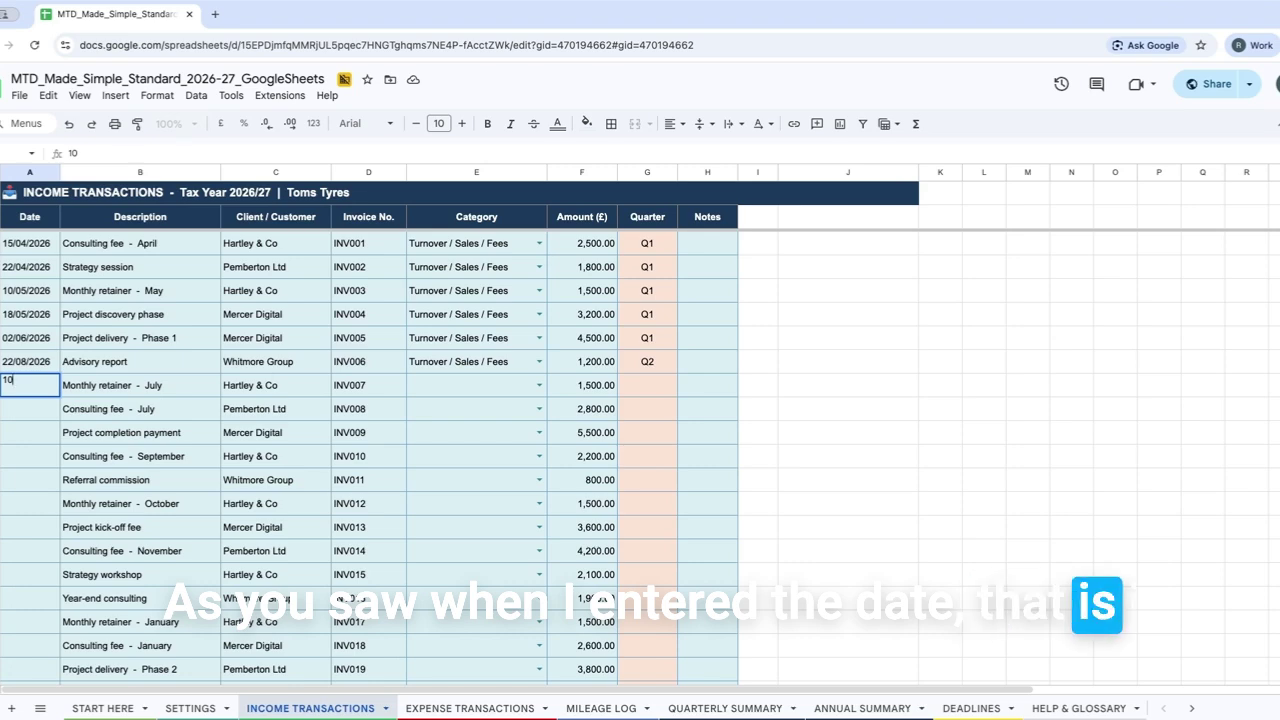
{"action": "type", "text": "/02"}
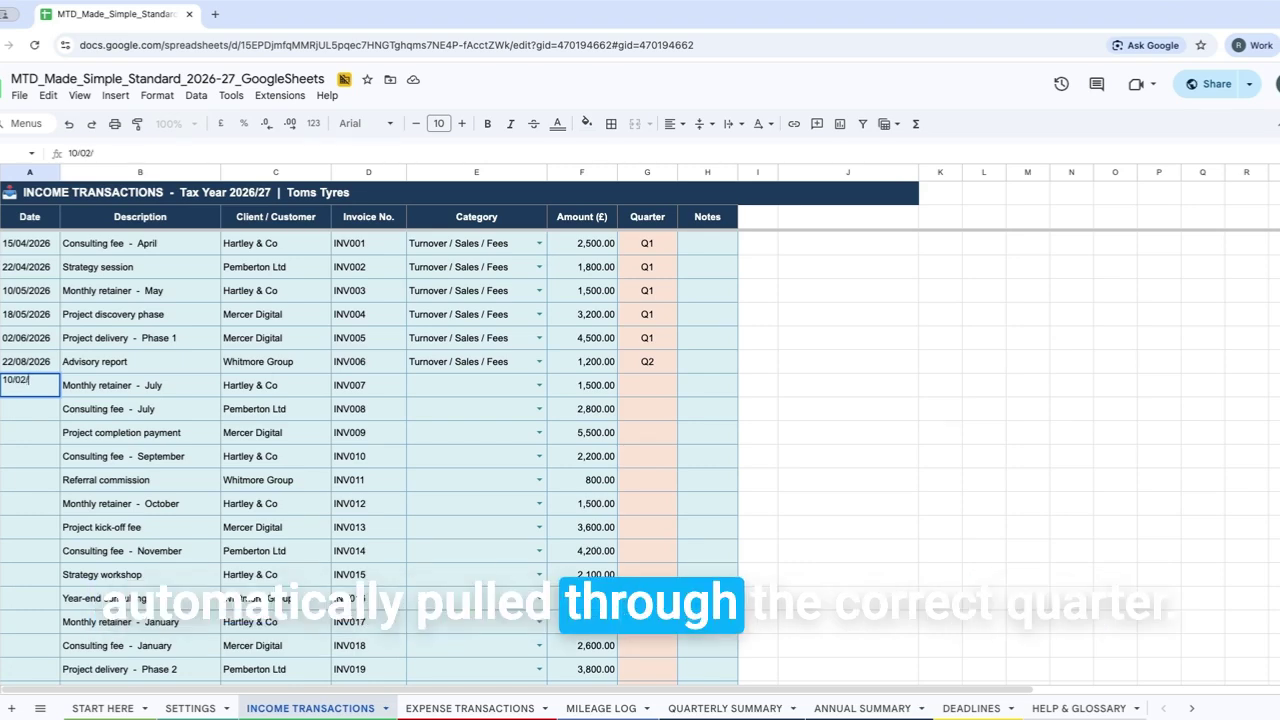
{"action": "type", "text": "/2026"}
{"action": "key", "text": "Tab"}
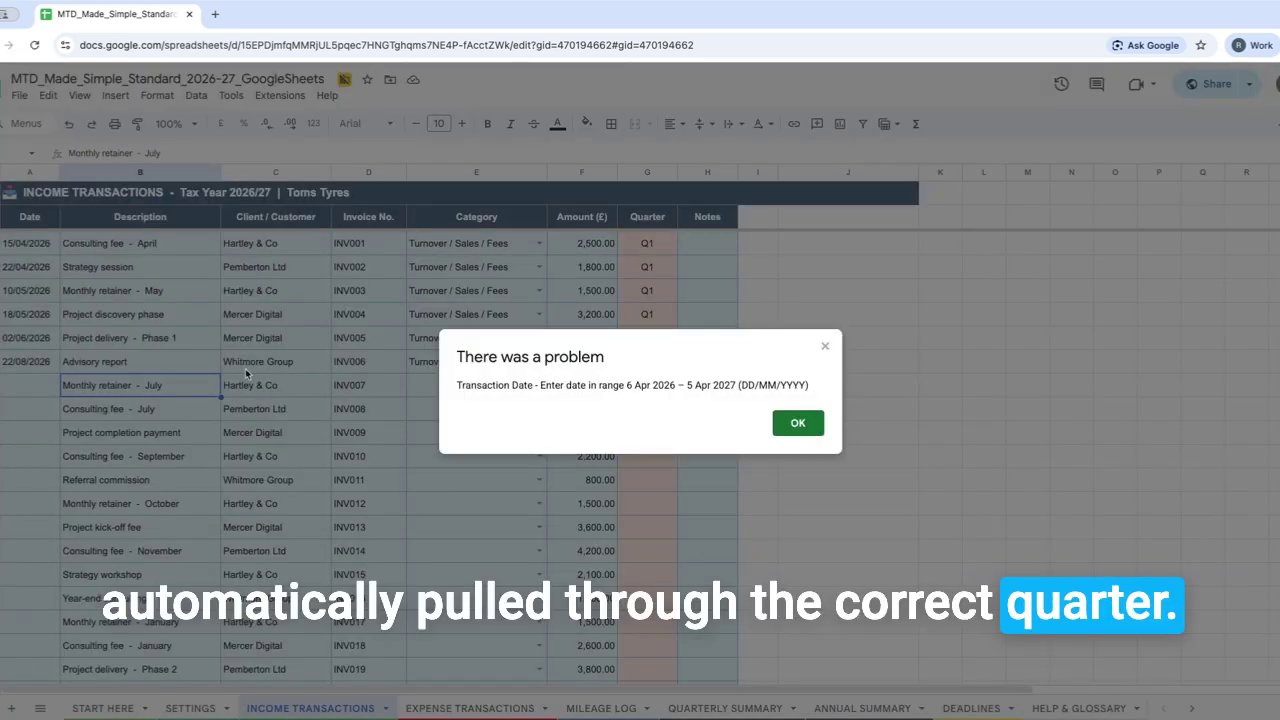
{"action": "key", "text": "Return"}
Step: Date the Monthly retainer - July income row 30/01/2027 and categorise it as Turnover / Sales / Fees
{"action": "left_click", "coordinate": [40, 388]}
{"action": "type", "text": "30/"}
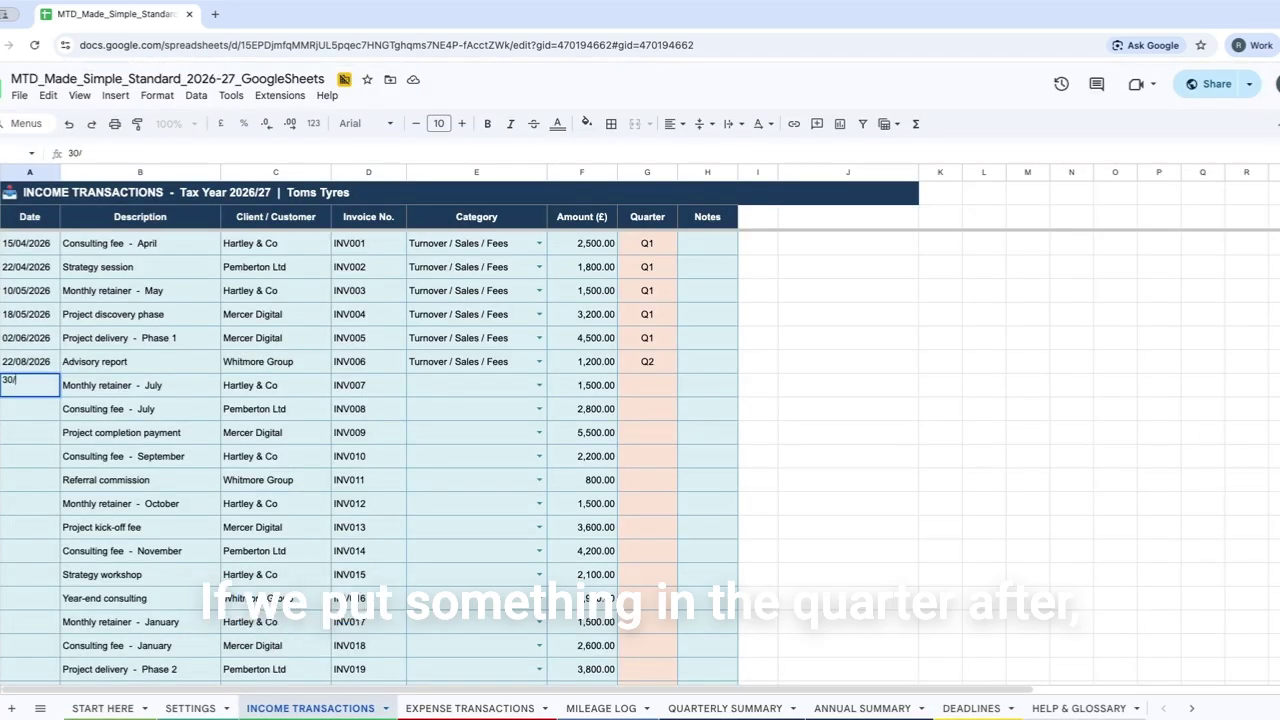
{"action": "type", "text": "0"}
{"action": "type", "text": "1/2027"}
{"action": "key", "text": "Tab"}
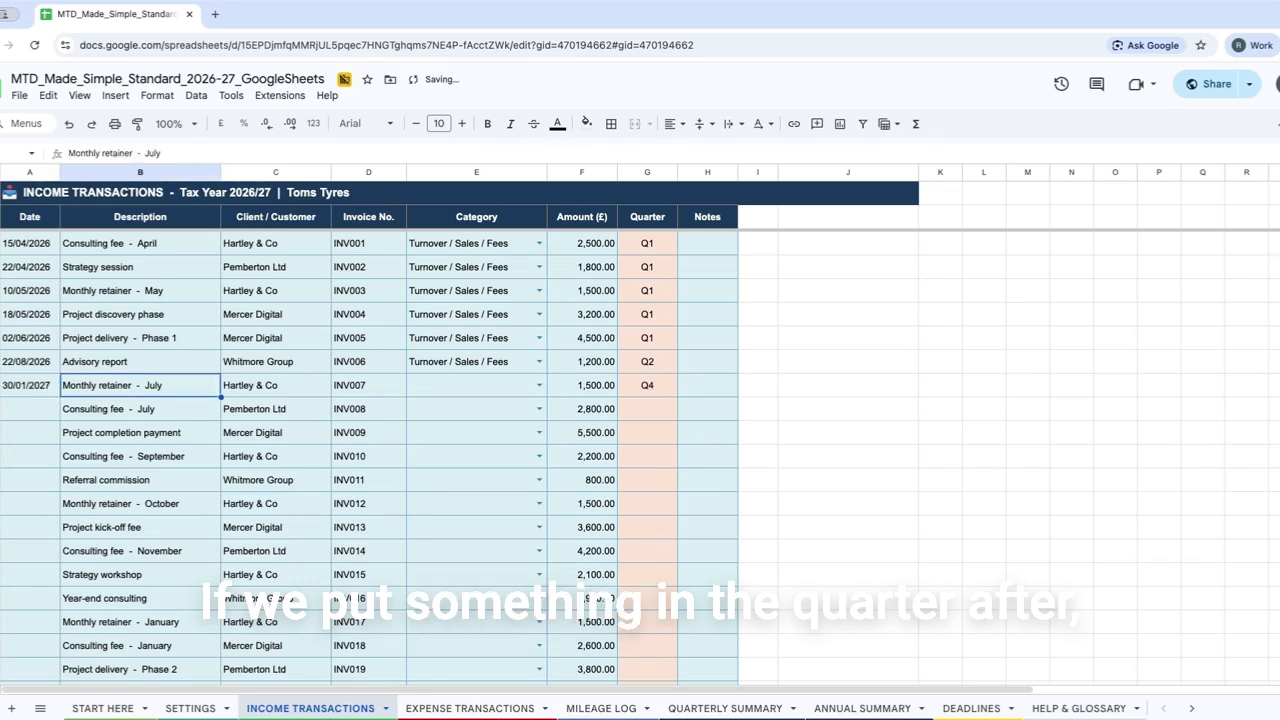
{"action": "key", "text": "Tab"}
{"action": "key", "text": "Tab"}
{"action": "key", "text": "Tab"}
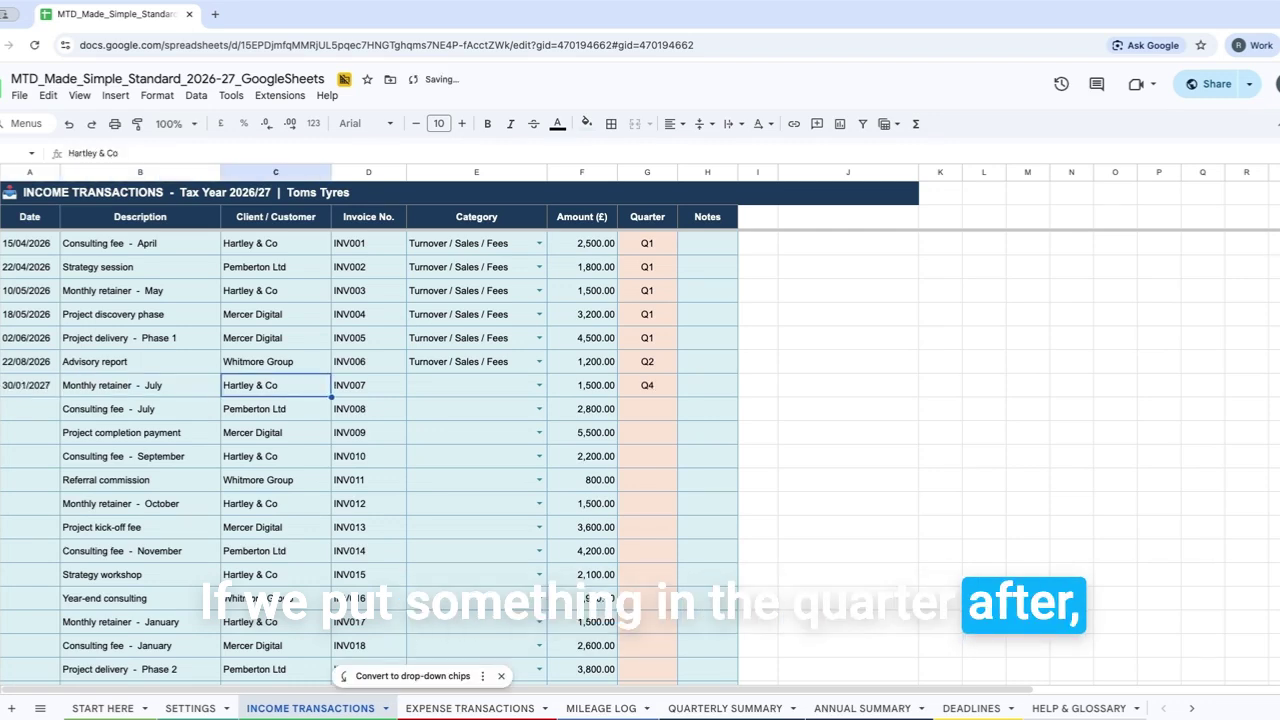
{"action": "left_click", "coordinate": [538, 386]}
{"action": "left_click", "coordinate": [515, 408]}
Step: Try to enter the out-of-range date 02/03/26 for the Consulting fee - July income row
{"action": "left_click", "coordinate": [31, 412]}
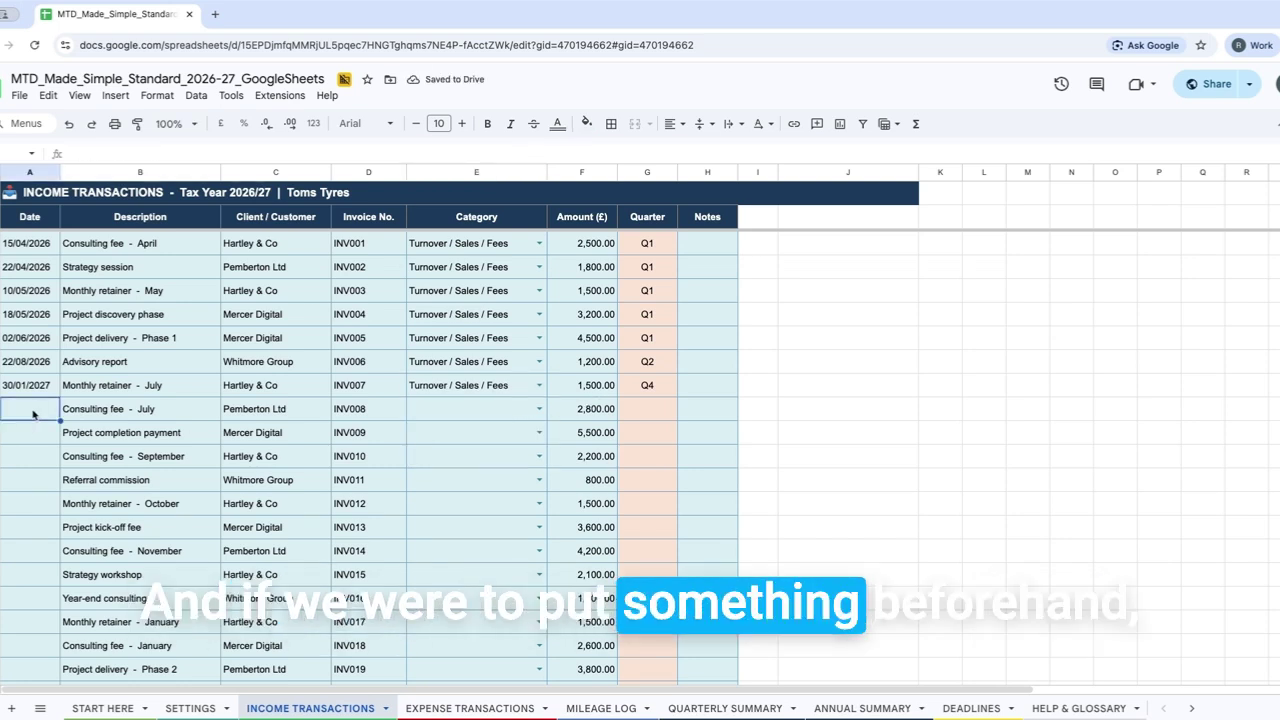
{"action": "type", "text": "02/"}
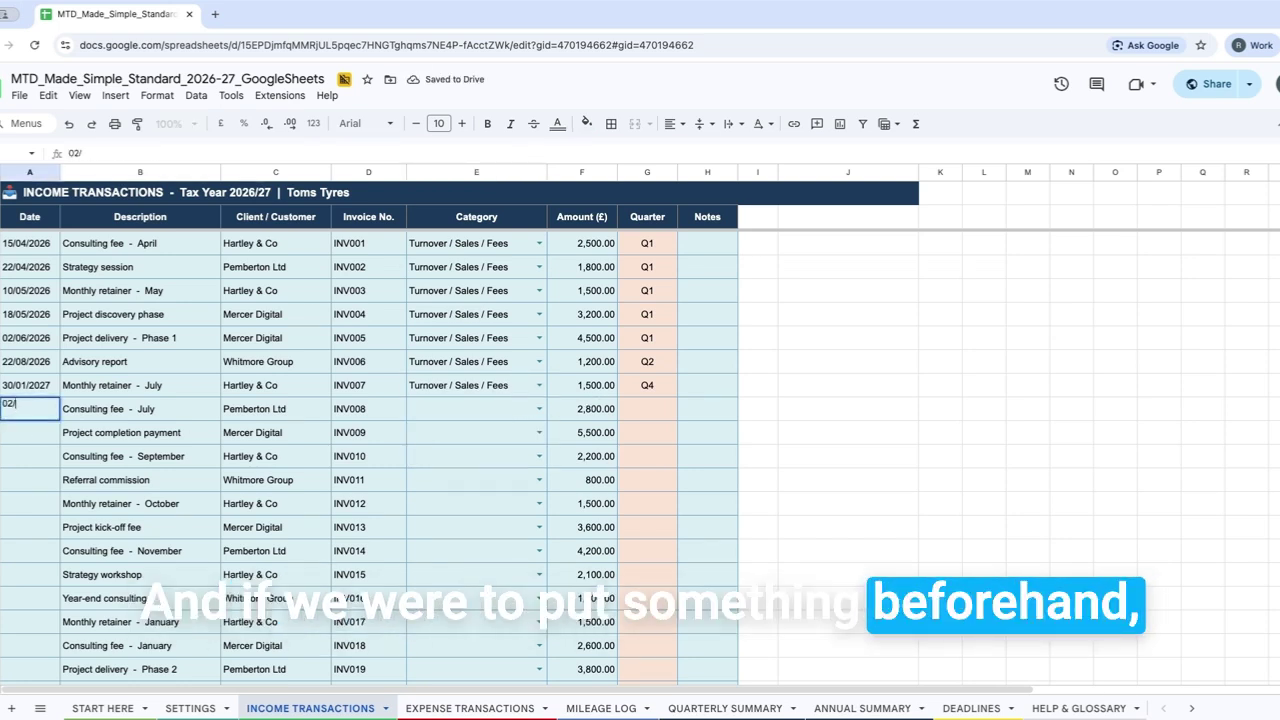
{"action": "type", "text": "03/"}
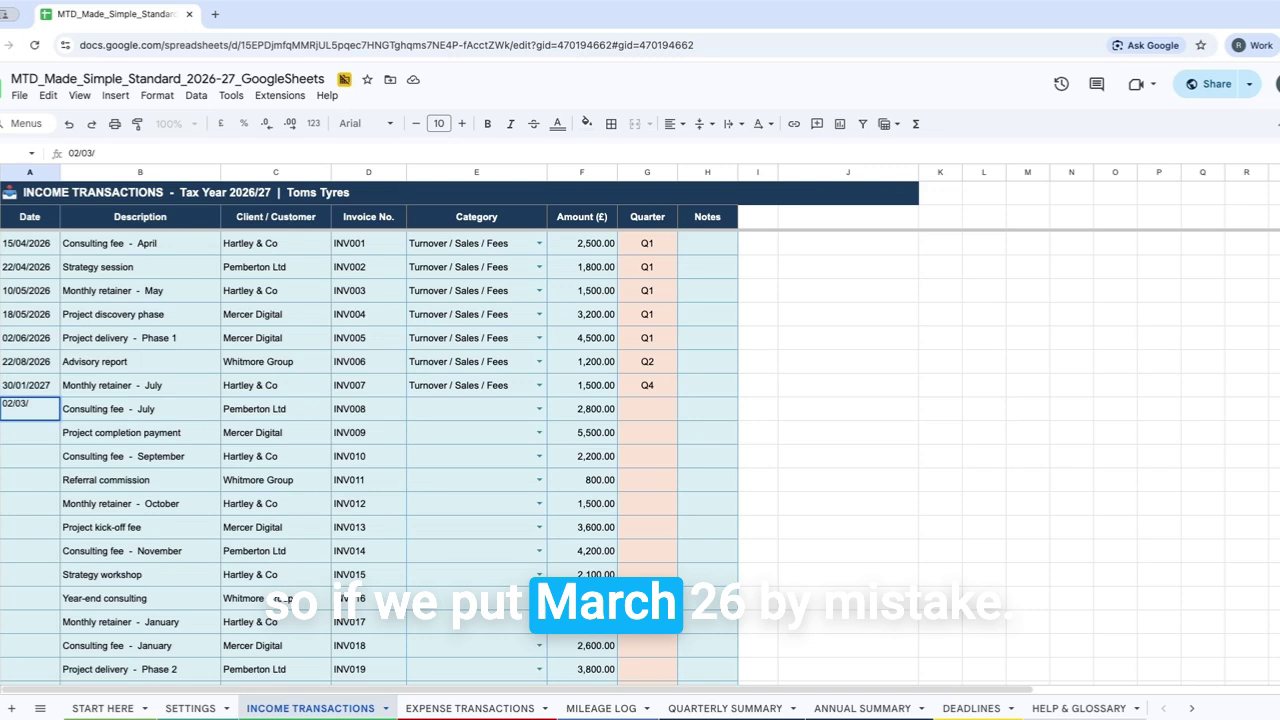
{"action": "type", "text": "2"}
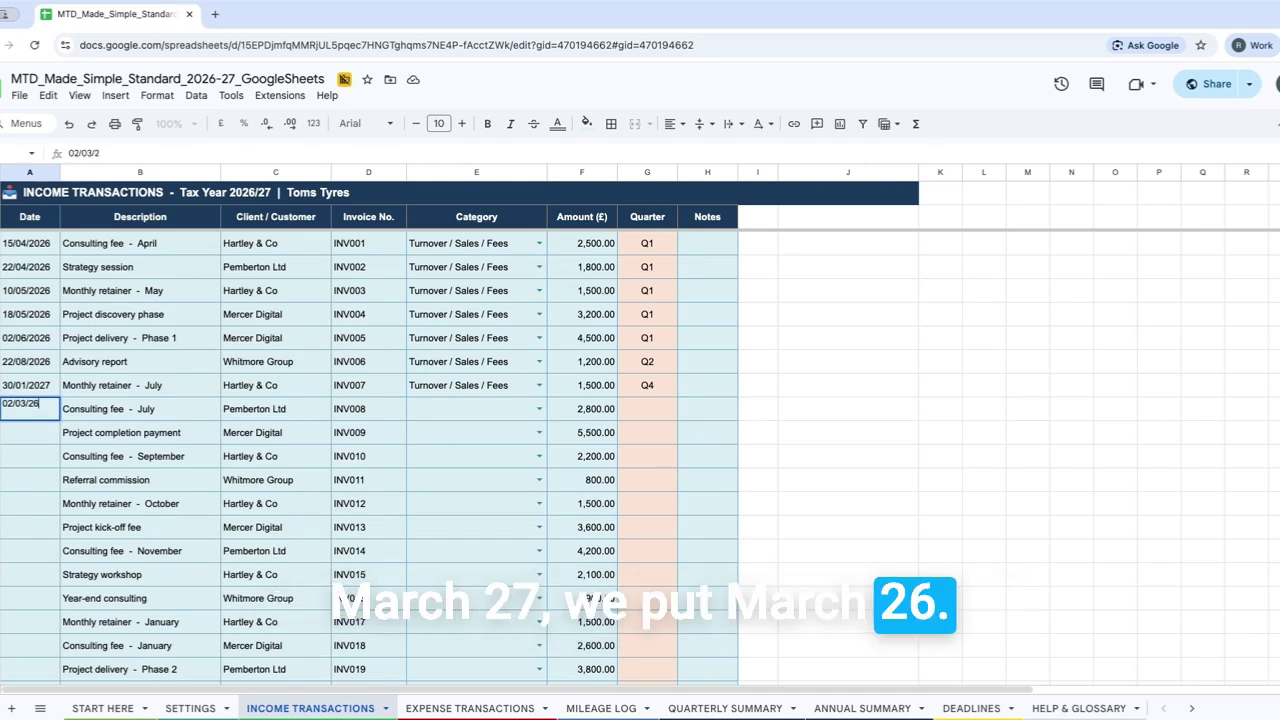
{"action": "type", "text": "6"}
{"action": "key", "text": "Tab"}
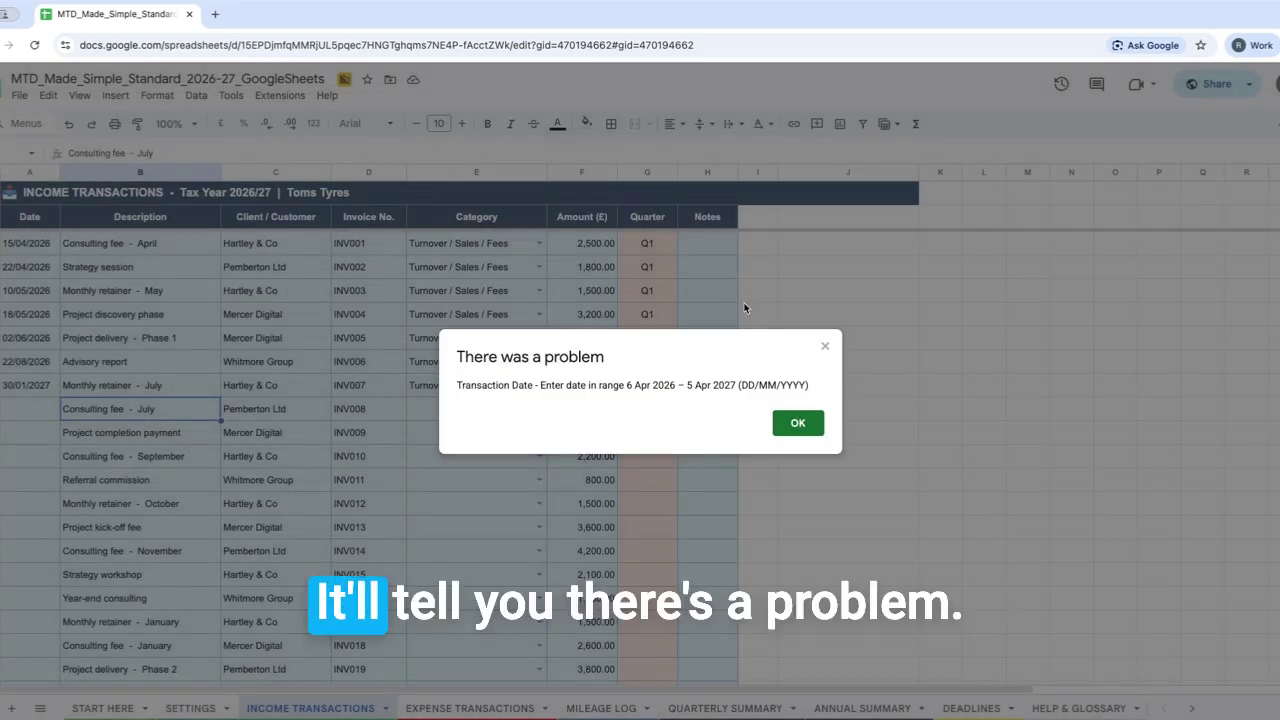
{"action": "left_click", "coordinate": [827, 348]}
Step: Date the Consulting fee - July income row 28/11/2026 and categorise it as Turnover / Sales / Fees
{"action": "left_click", "coordinate": [30, 408]}
{"action": "type", "text": "28/11/2026"}
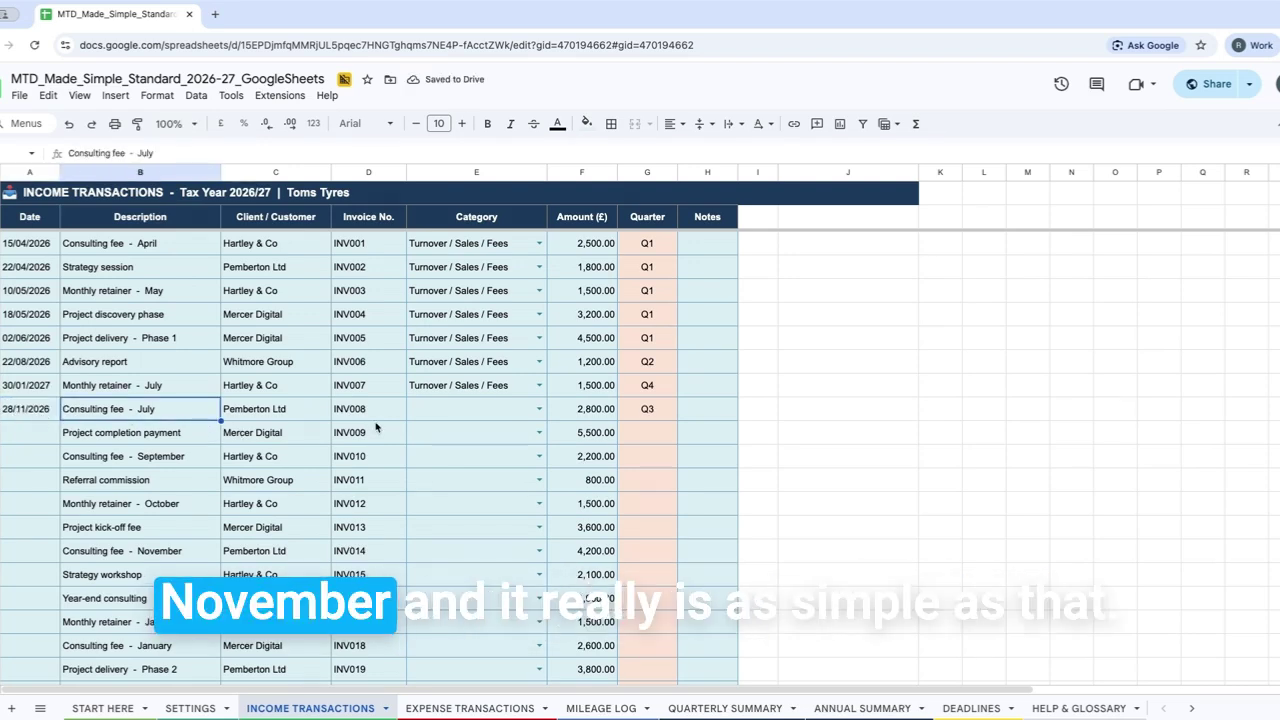
{"action": "left_click", "coordinate": [526, 416]}
{"action": "left_click", "coordinate": [476, 440]}
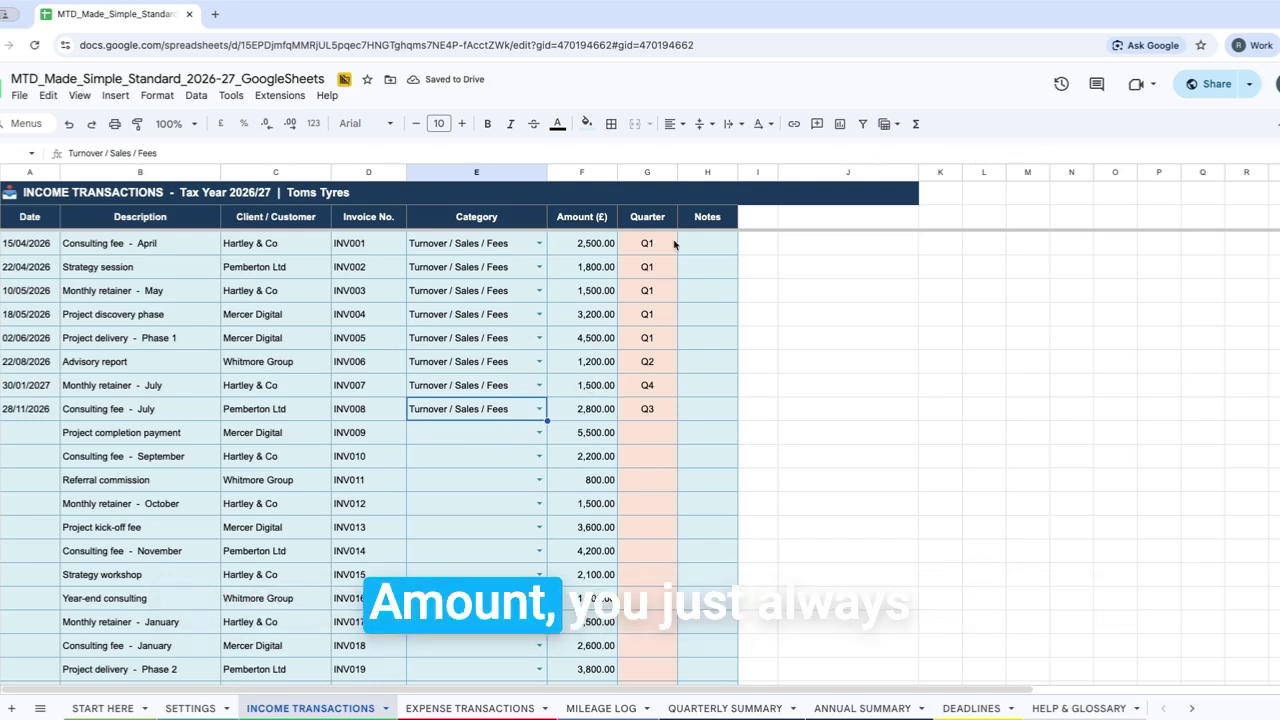
Step: Set the amount of the Consulting fee - July income row to 300
{"action": "left_click", "coordinate": [598, 415]}
{"action": "type", "text": "300"}
{"action": "key", "text": "Tab"}
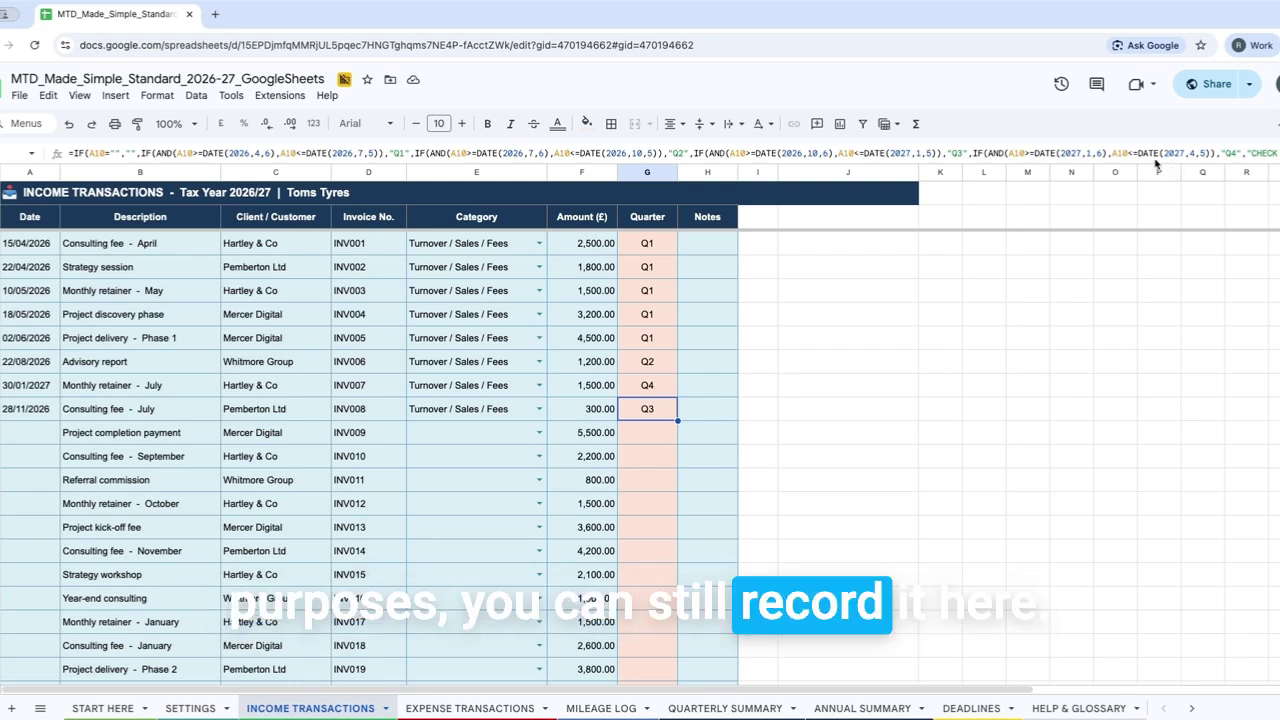
Step: Date the Office desk - home office row on the Expense Transactions sheet 22/11/2026
{"action": "left_click", "coordinate": [489, 709]}
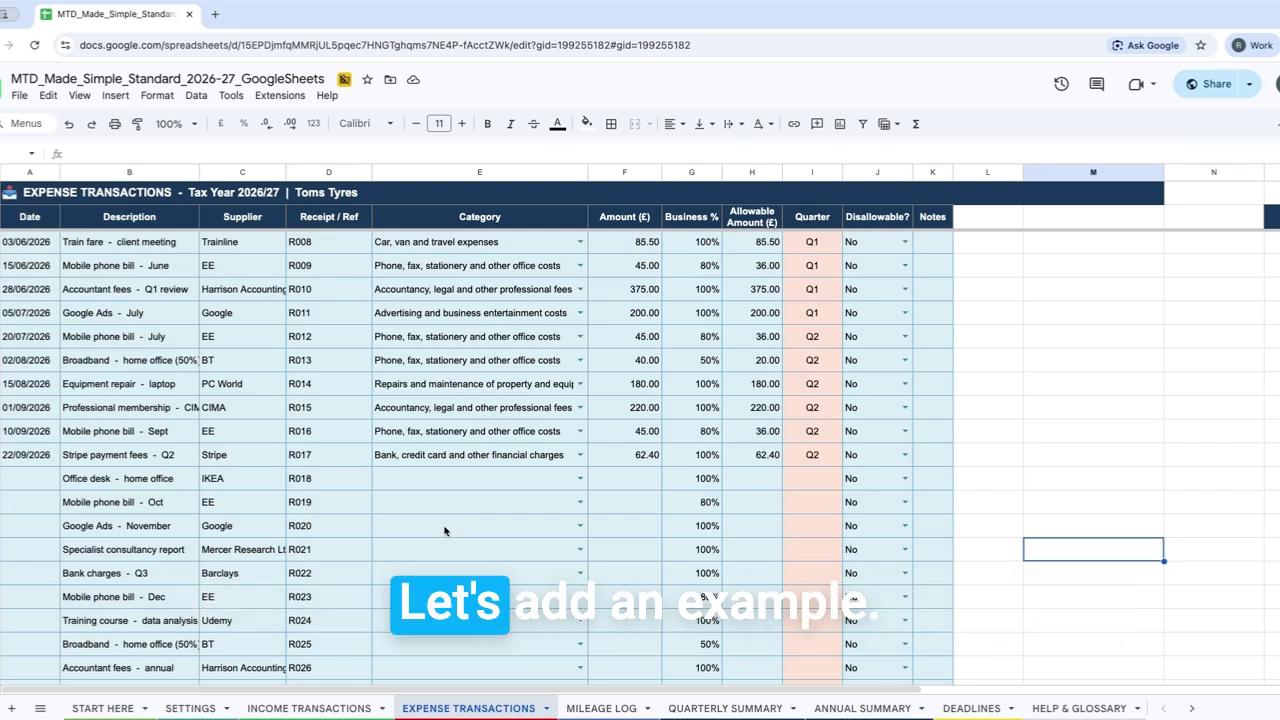
{"action": "left_click", "coordinate": [36, 479]}
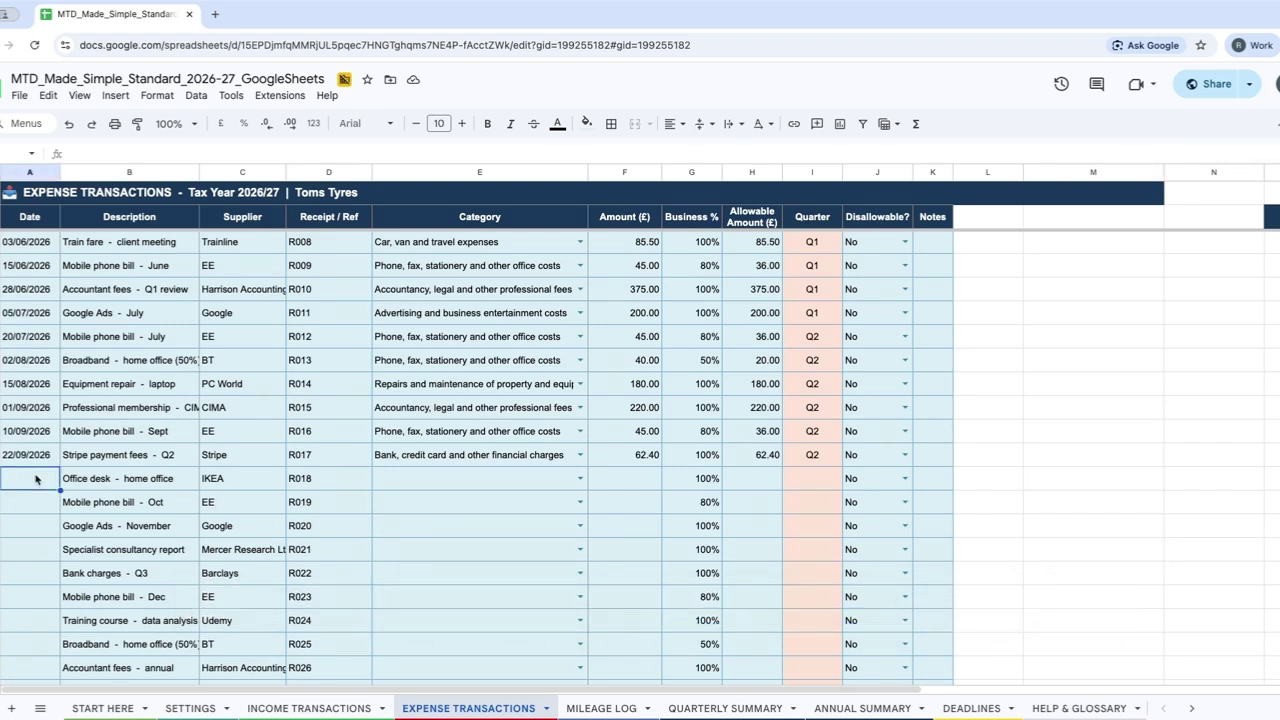
{"action": "type", "text": "22/11"}
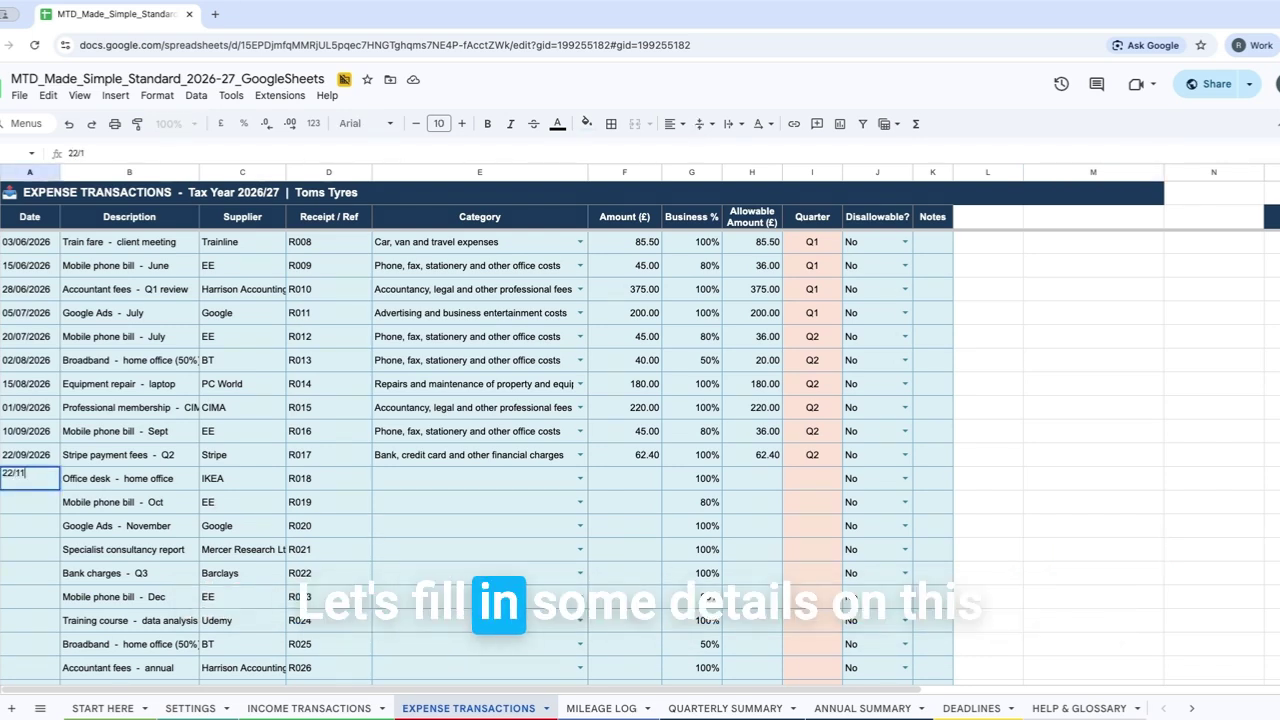
{"action": "type", "text": "/2"}
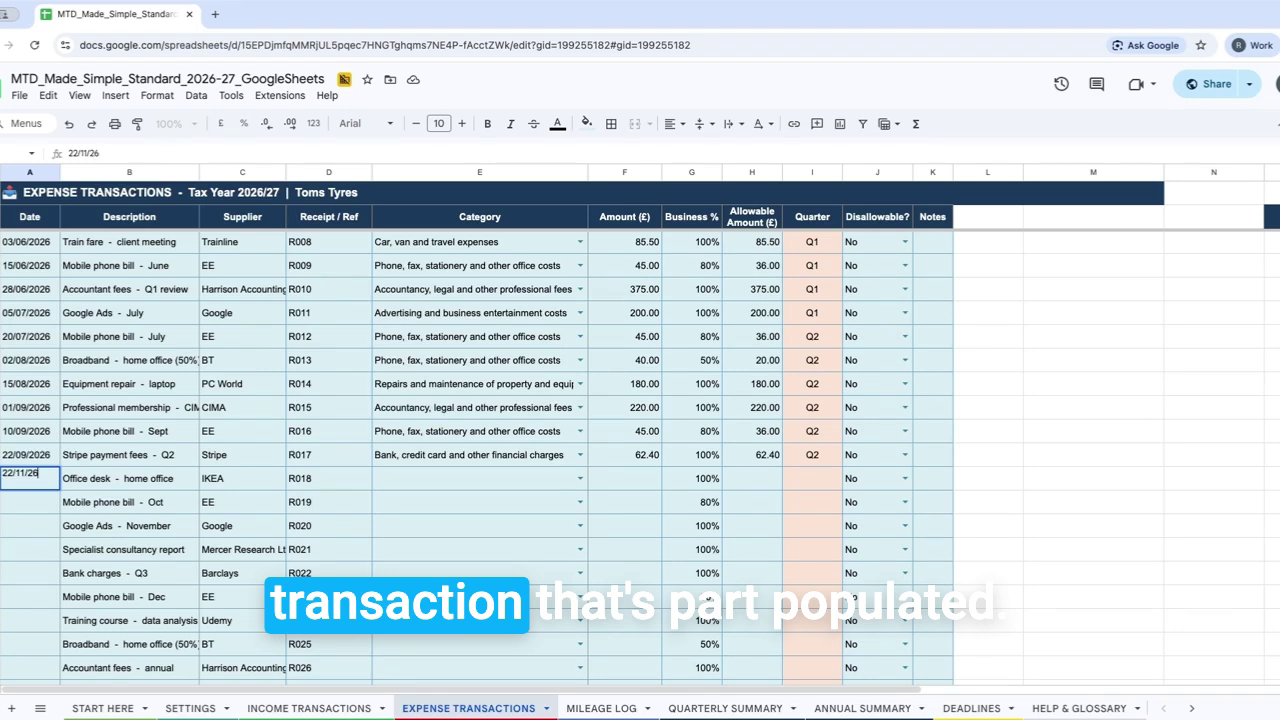
{"action": "type", "text": "6"}
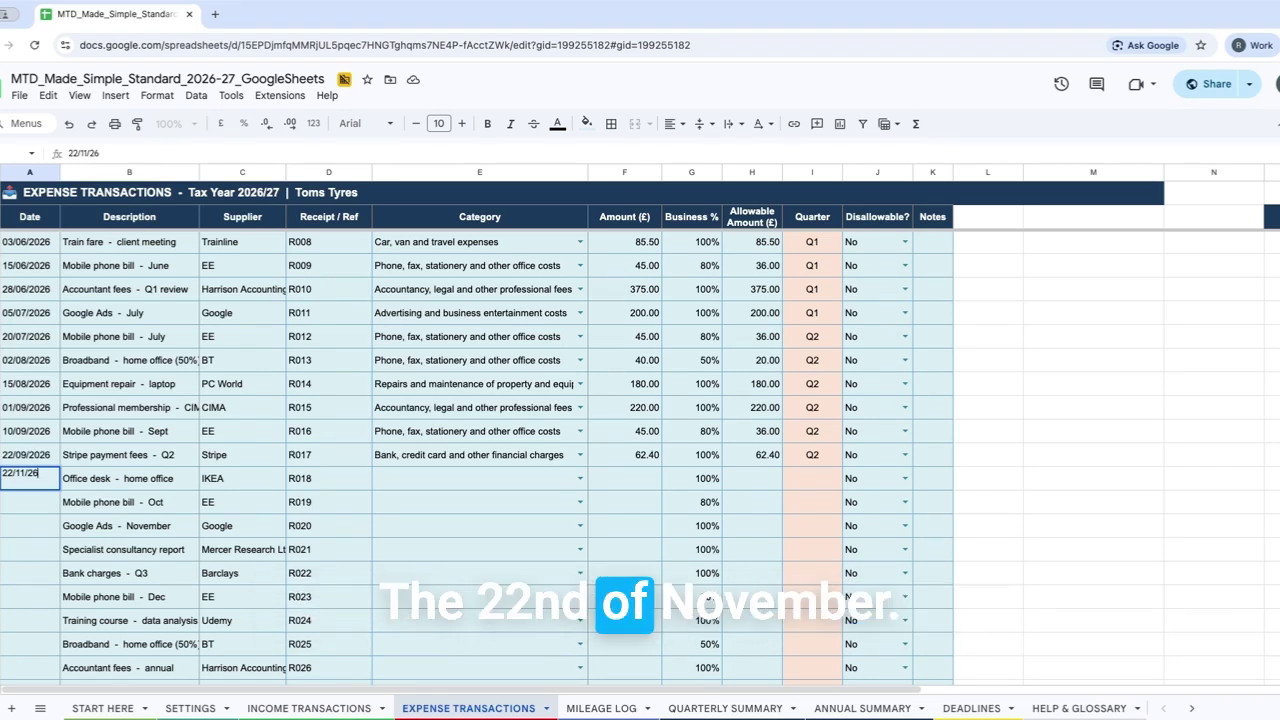
{"action": "key", "text": "Tab"}
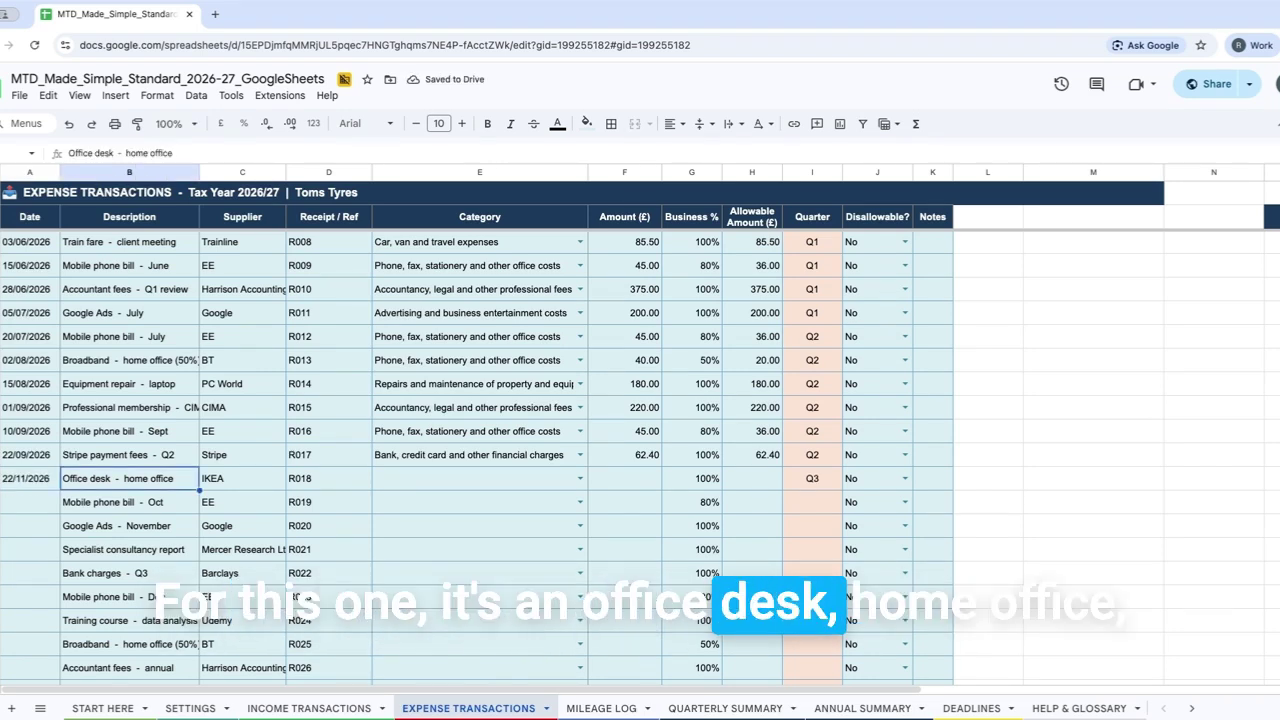
Step: Categorise the Office desk - home office expense as Phone, fax, stationery and other office costs and review the alternative categories
{"action": "left_click", "coordinate": [242, 478]}
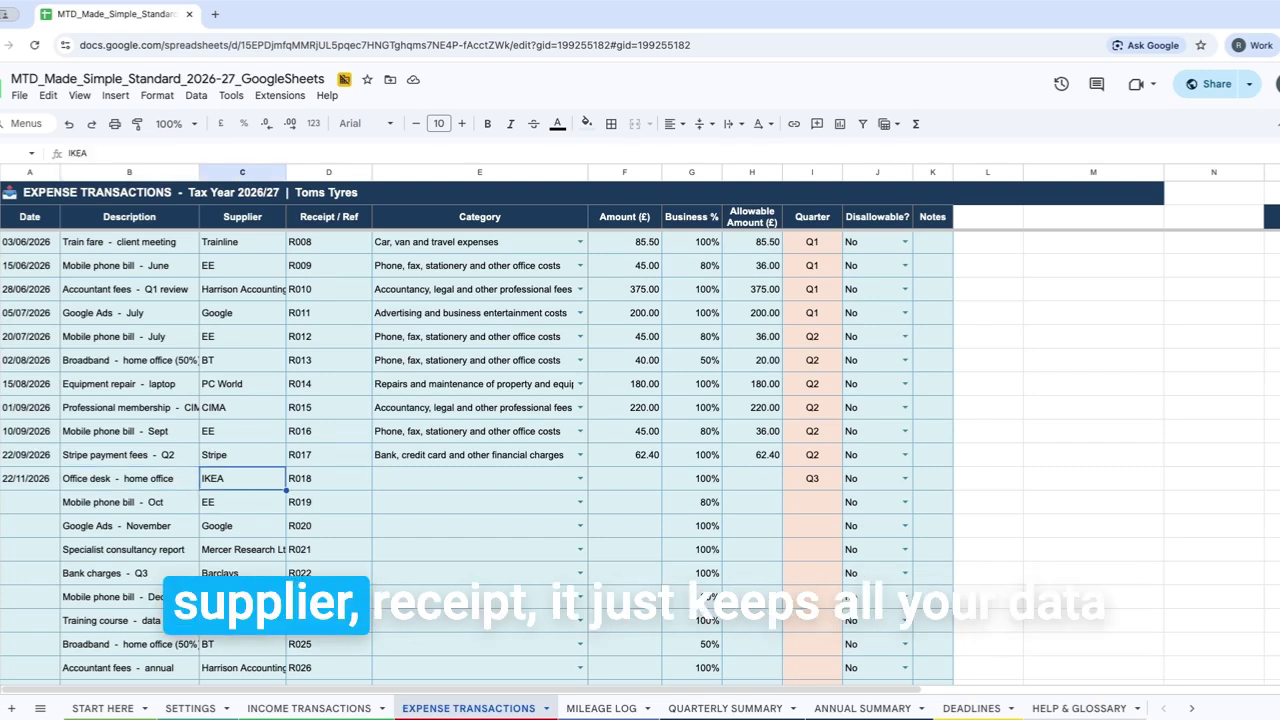
{"action": "left_click", "coordinate": [479, 479]}
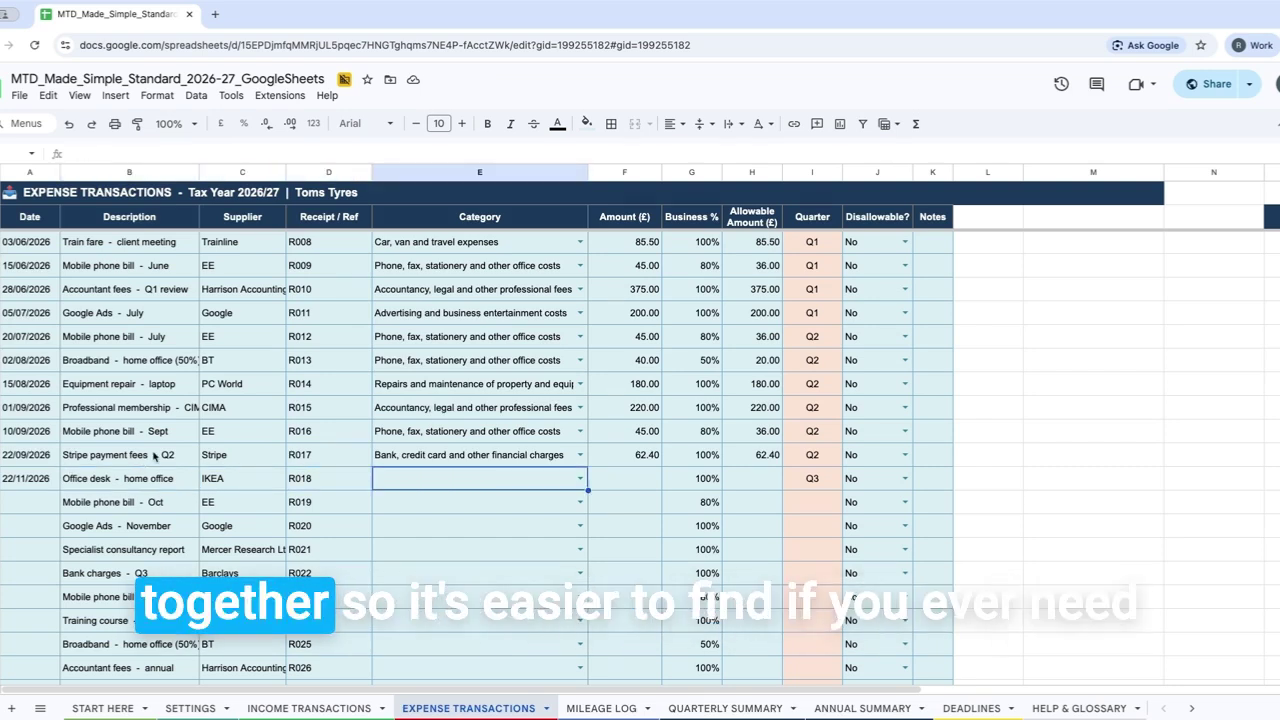
{"action": "left_click", "coordinate": [581, 479]}
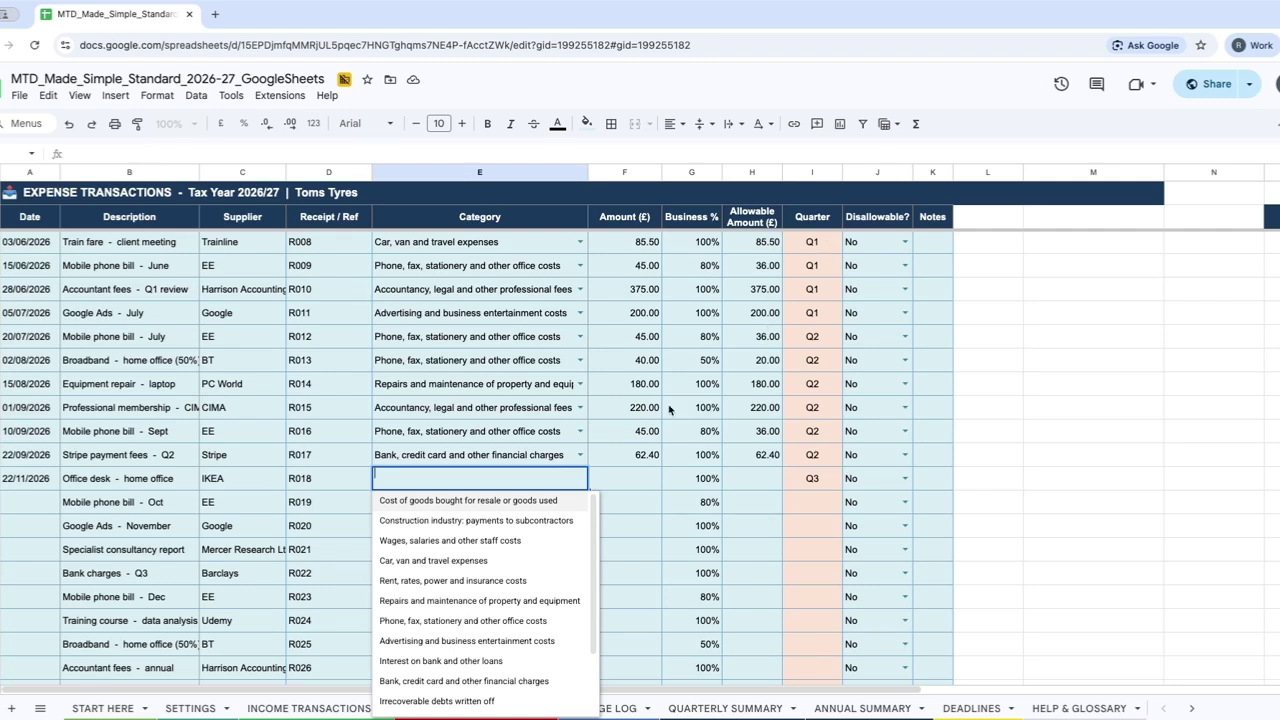
{"action": "left_click", "coordinate": [518, 622]}
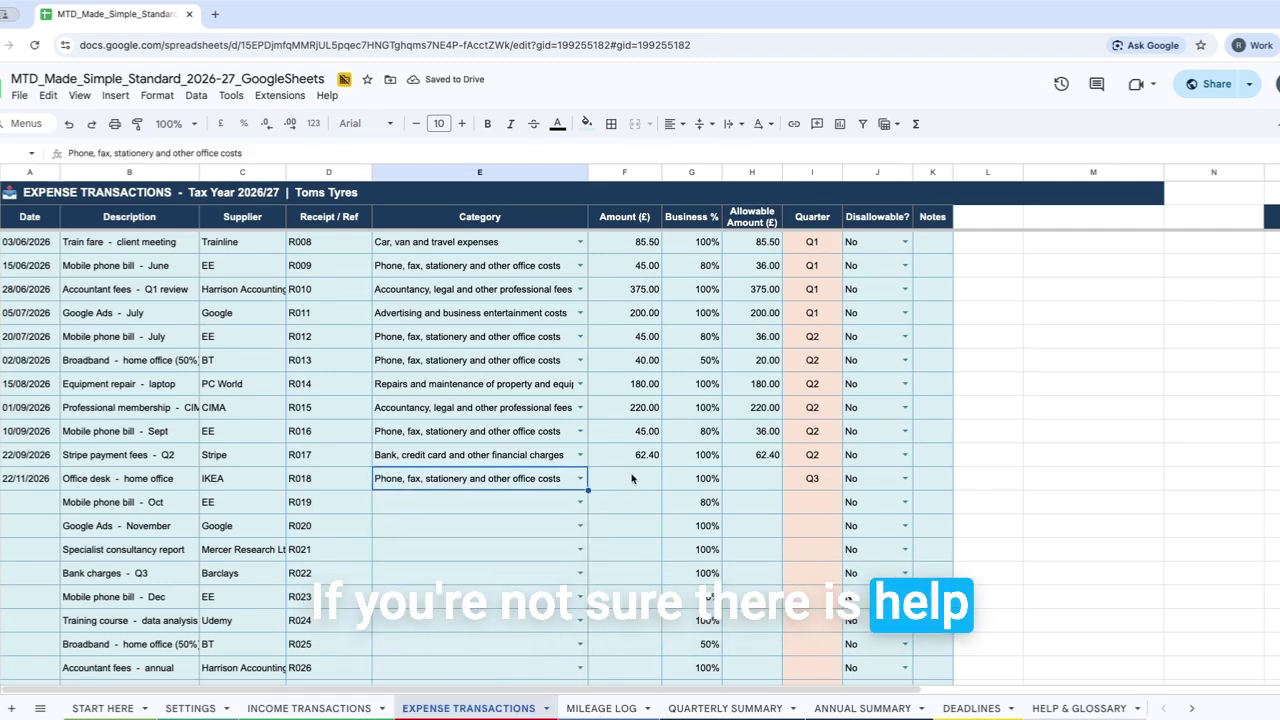
{"action": "left_click", "coordinate": [580, 479]}
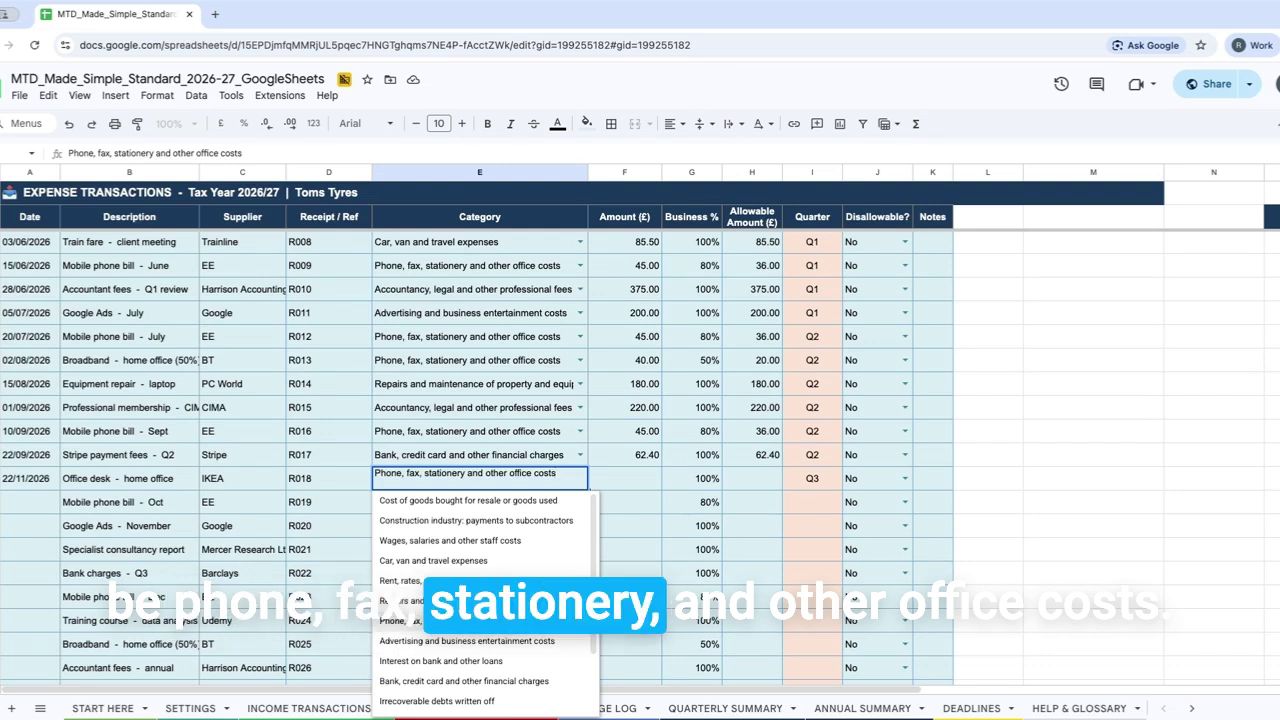
{"action": "scroll", "coordinate": [510, 627], "scroll_direction": "down", "scroll_amount": 2}
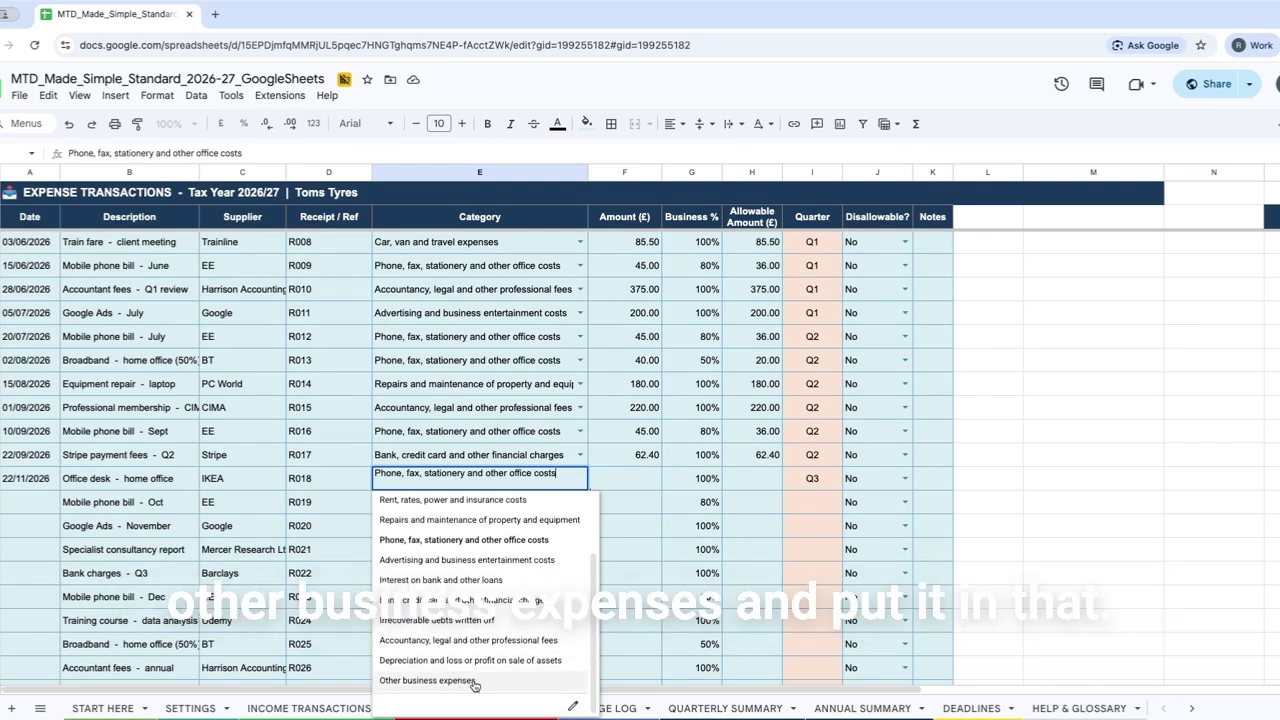
{"action": "scroll", "coordinate": [482, 603], "scroll_direction": "up", "scroll_amount": 1}
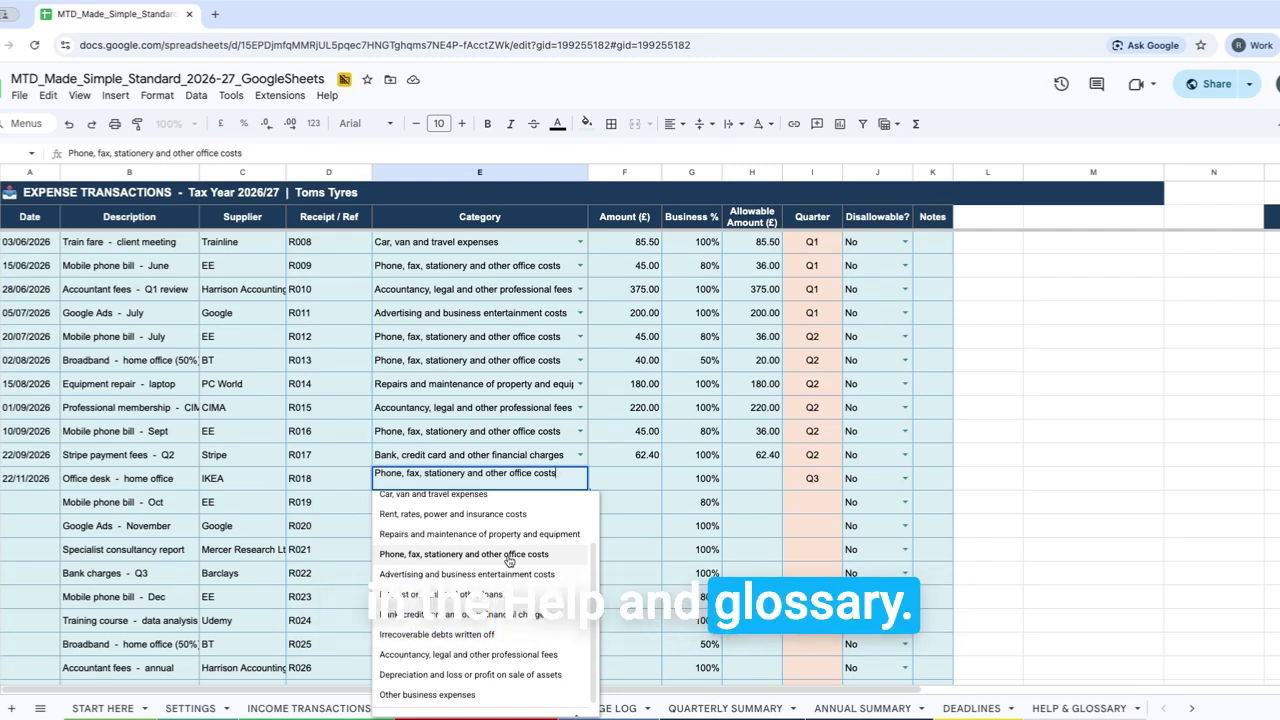
Step: Set the amount of the Office desk - home office expense to 150
{"action": "left_click", "coordinate": [634, 480]}
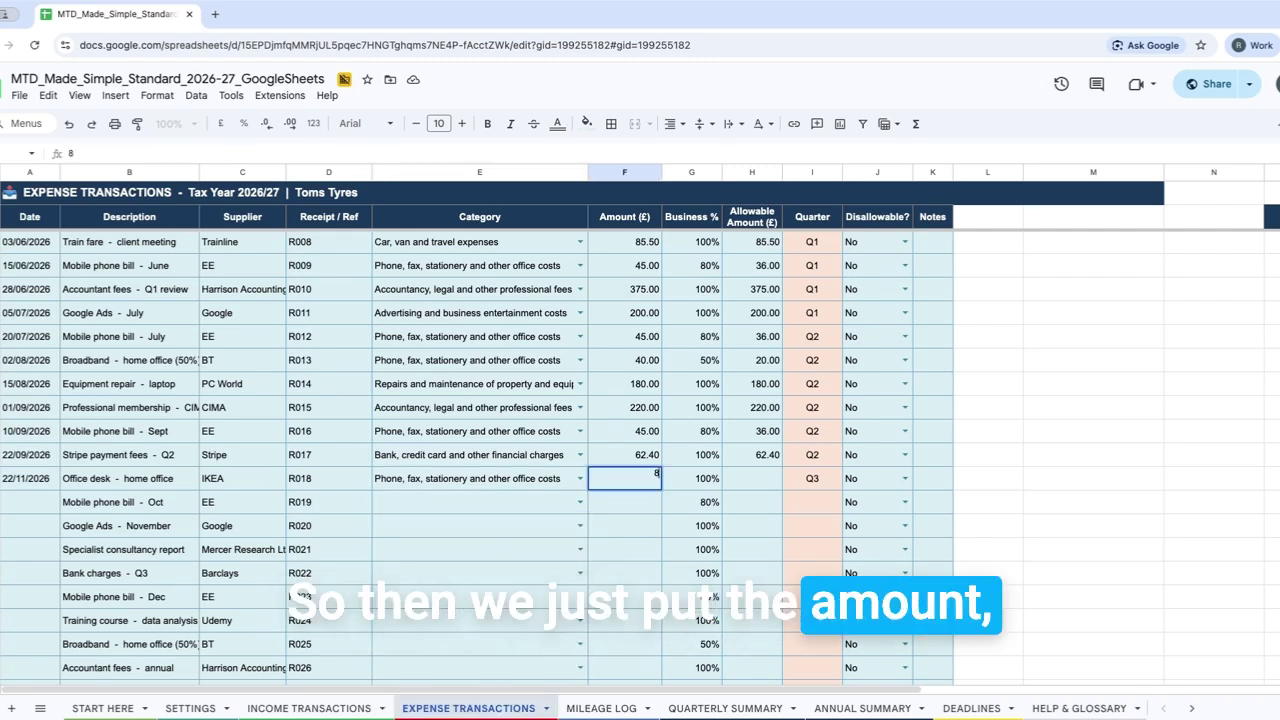
{"action": "key", "text": "Return"}
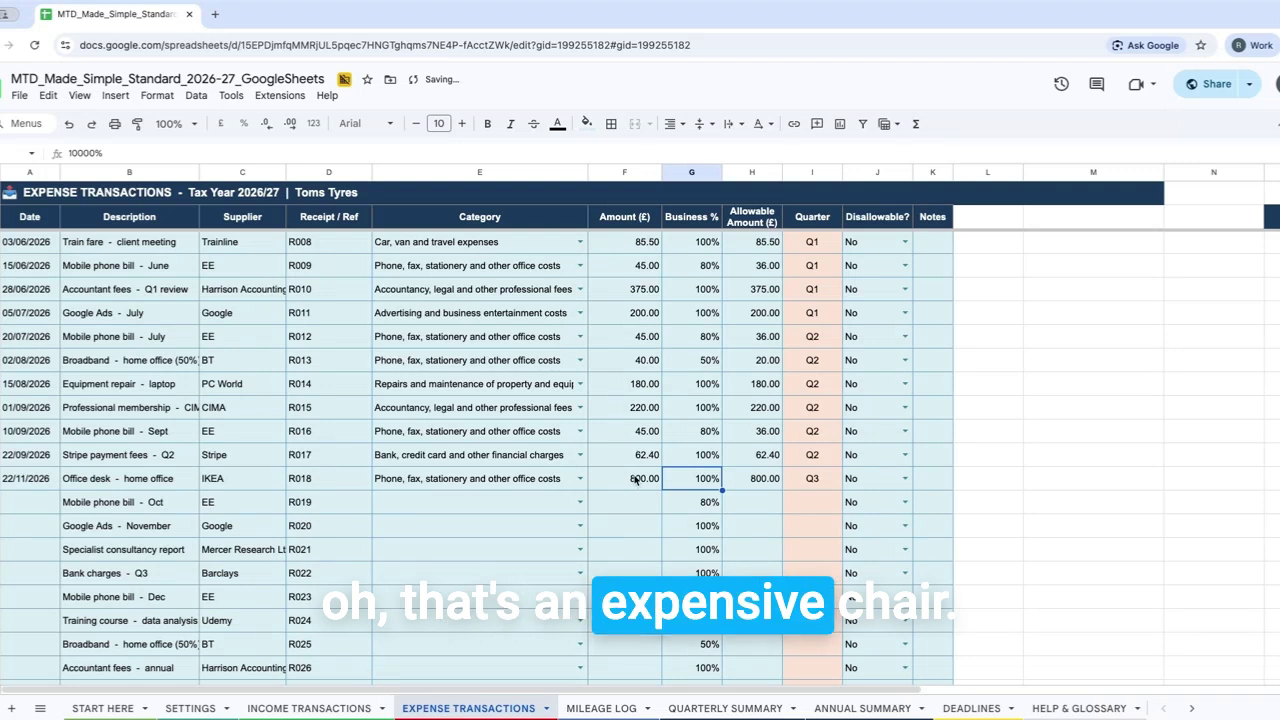
{"action": "type", "text": "150"}
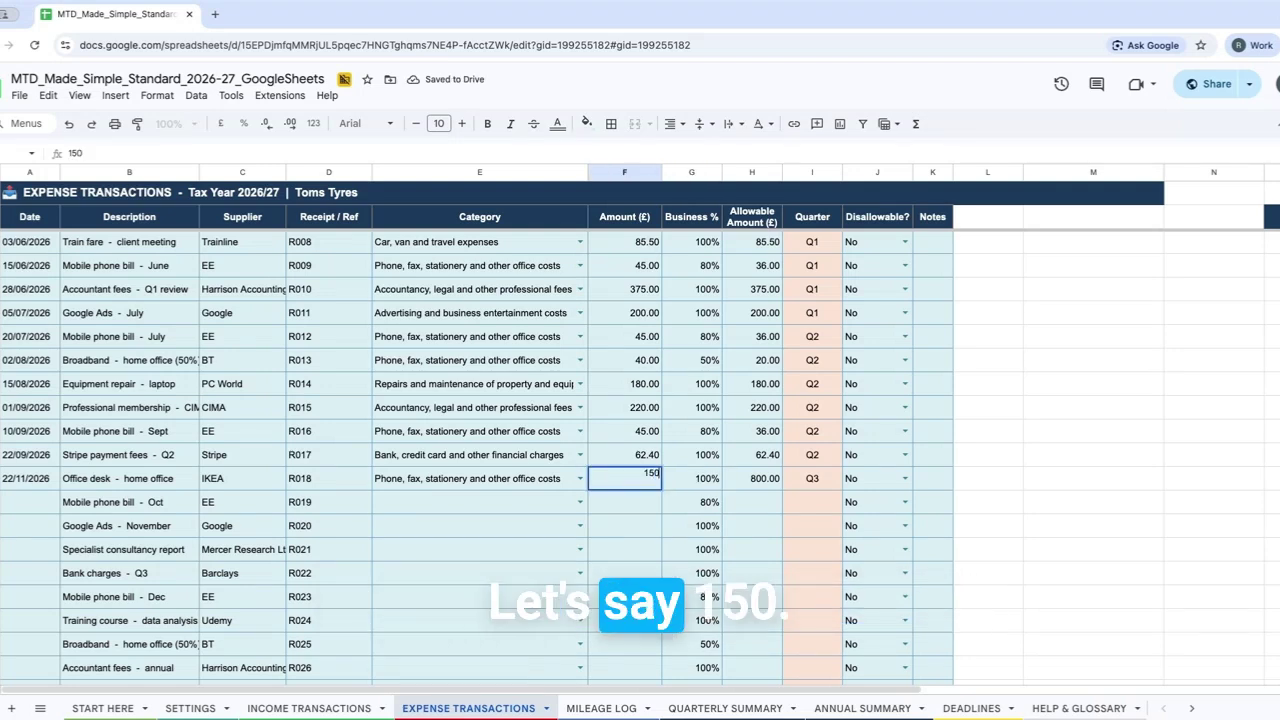
{"action": "key", "text": "Tab"}
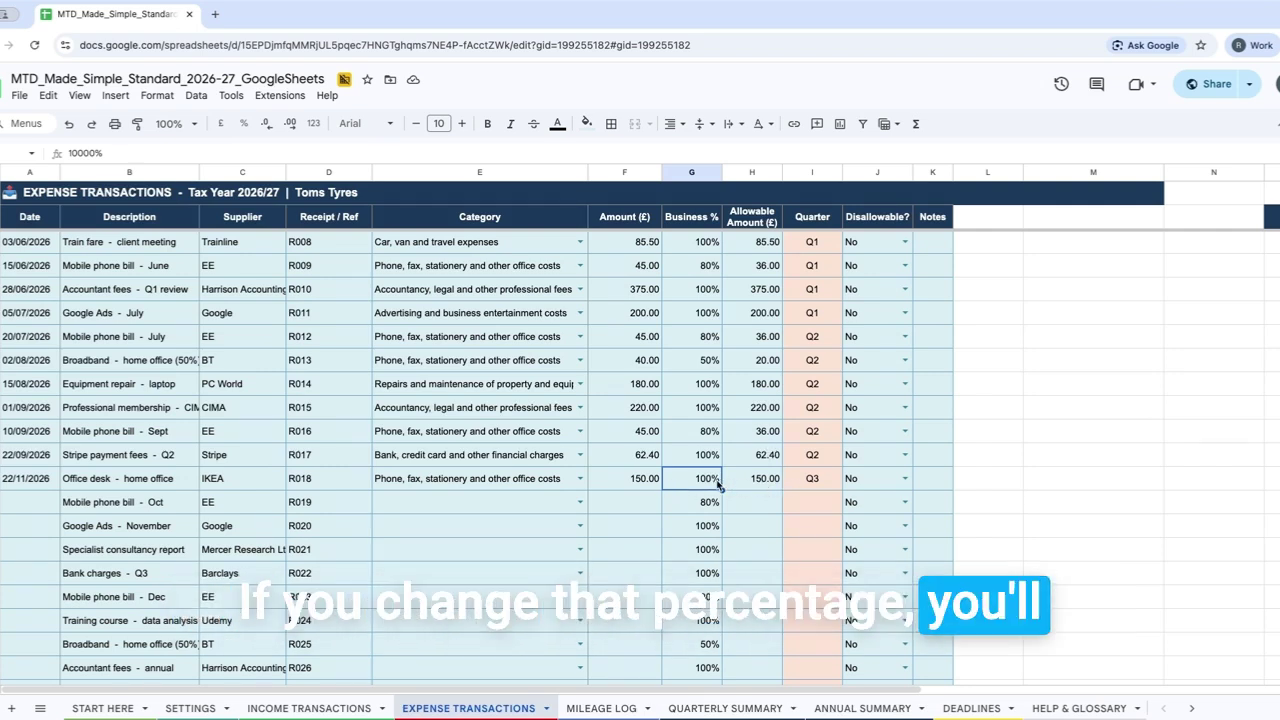
Step: Try a business percentage of 10% on the Office desk - home office row and restore it to 100%
{"action": "type", "text": "1"}
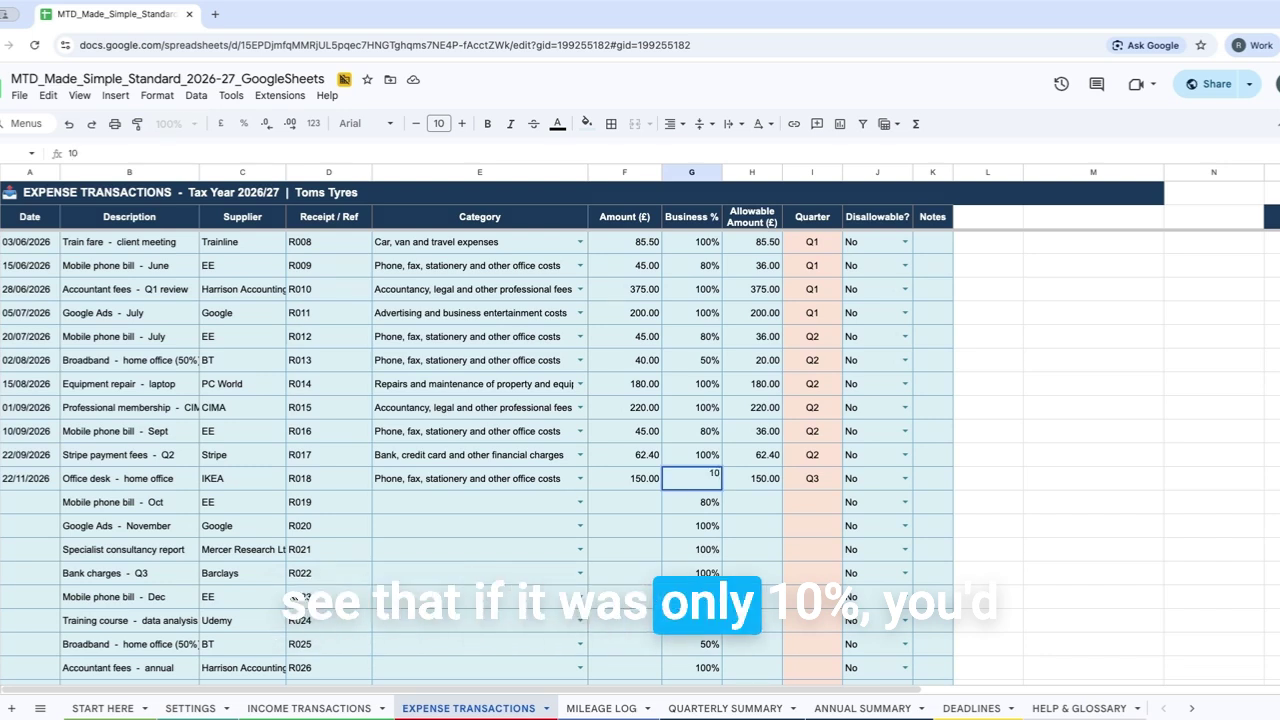
{"action": "type", "text": "0"}
{"action": "key", "text": "Tab"}
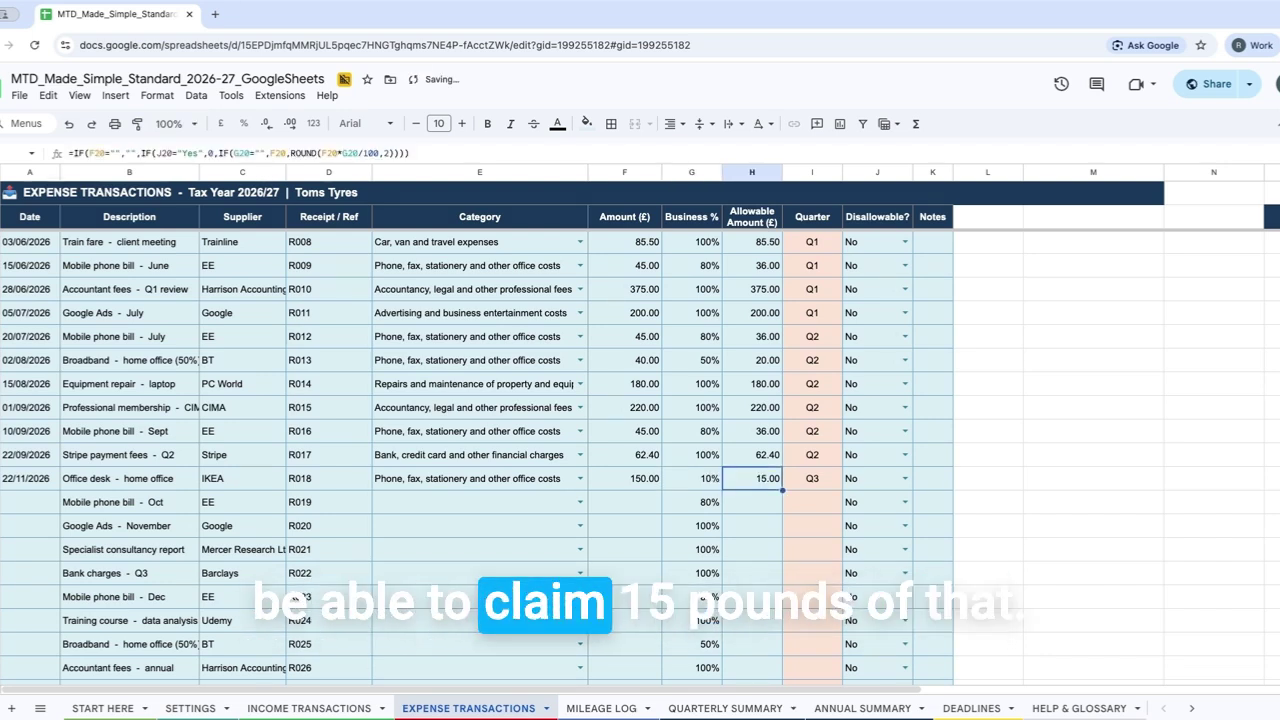
{"action": "type", "text": "100"}
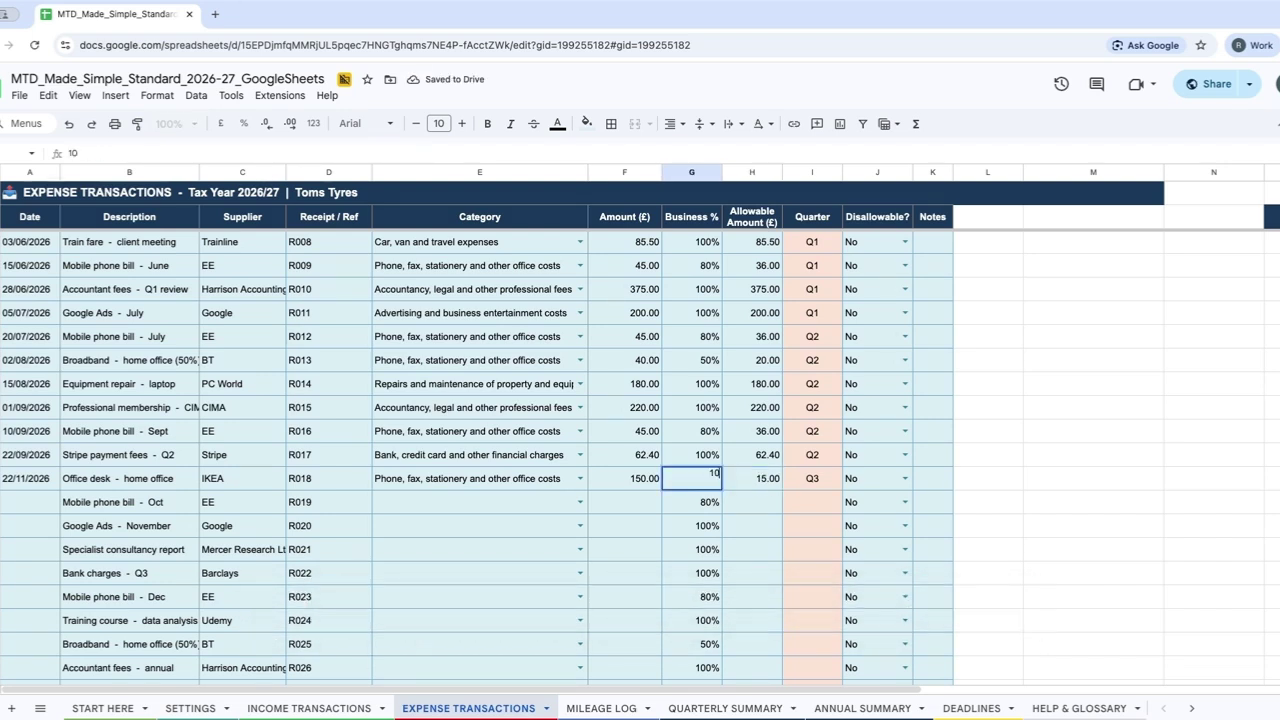
{"action": "key", "text": "Tab"}
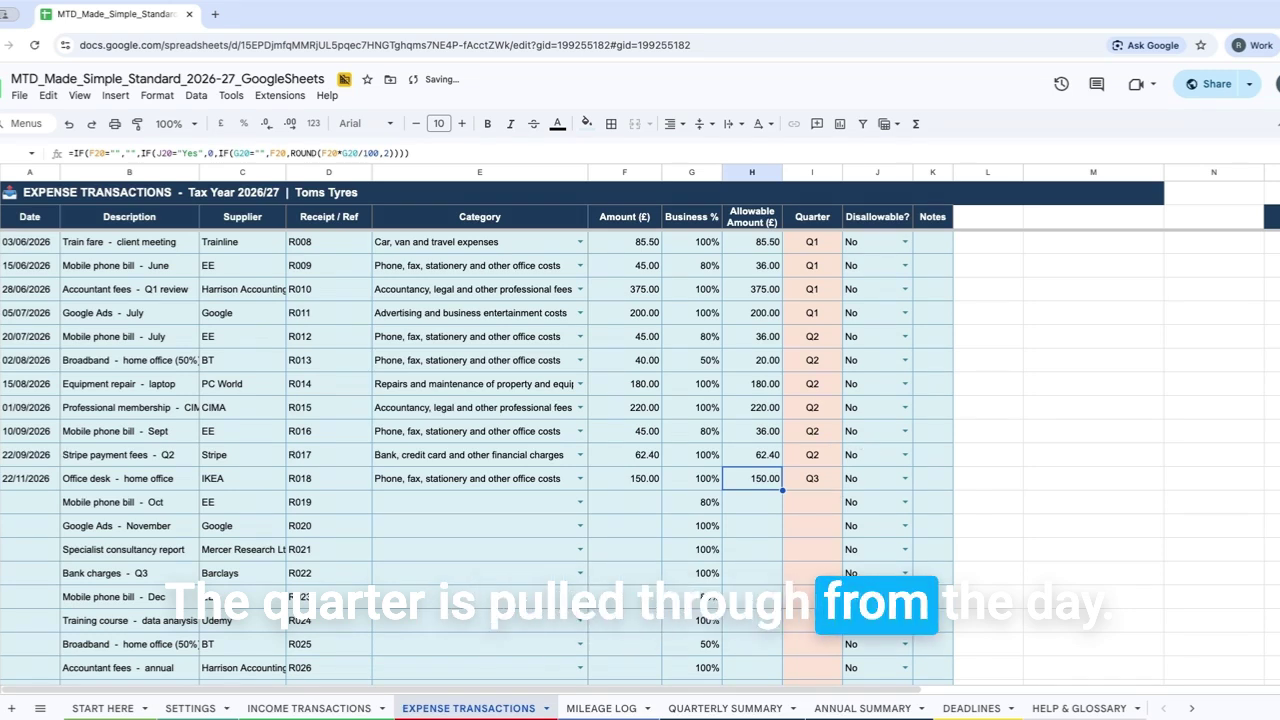
Step: Try to enter the out-of-range date 20/03/2026 for the Mobile phone bill - Oct expense row
{"action": "double_click", "coordinate": [30, 502]}
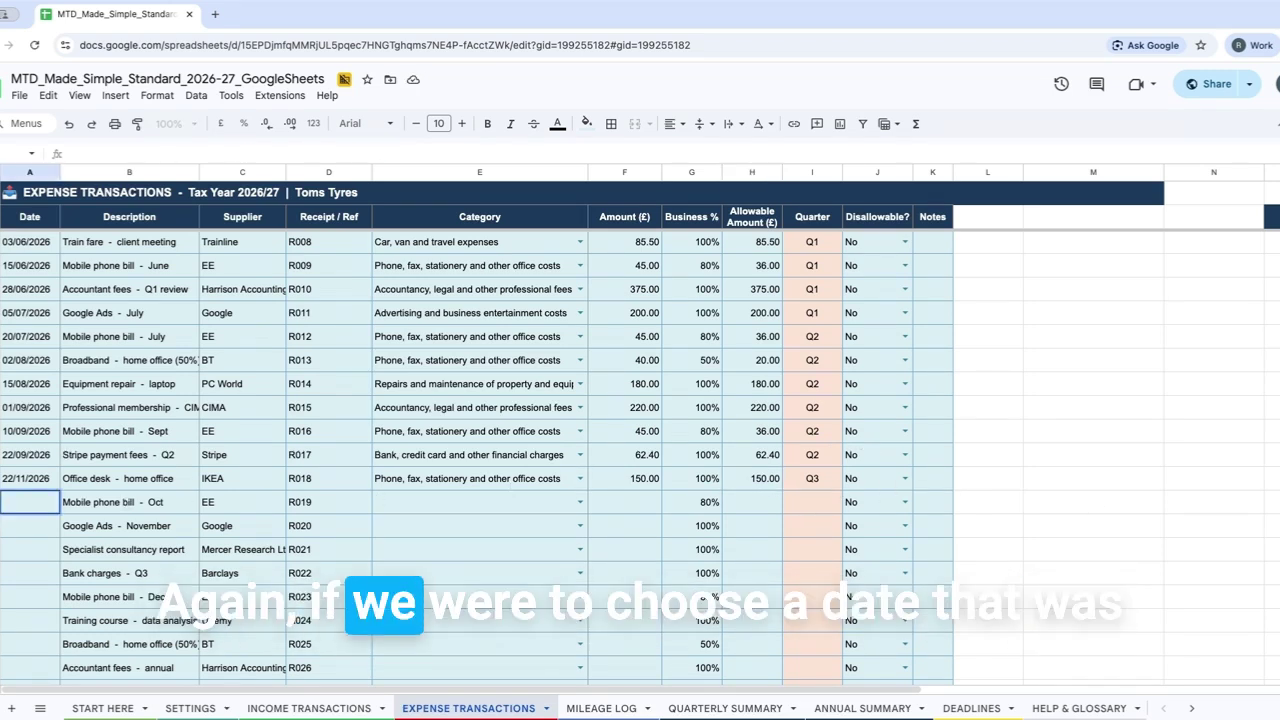
{"action": "type", "text": "20/0"}
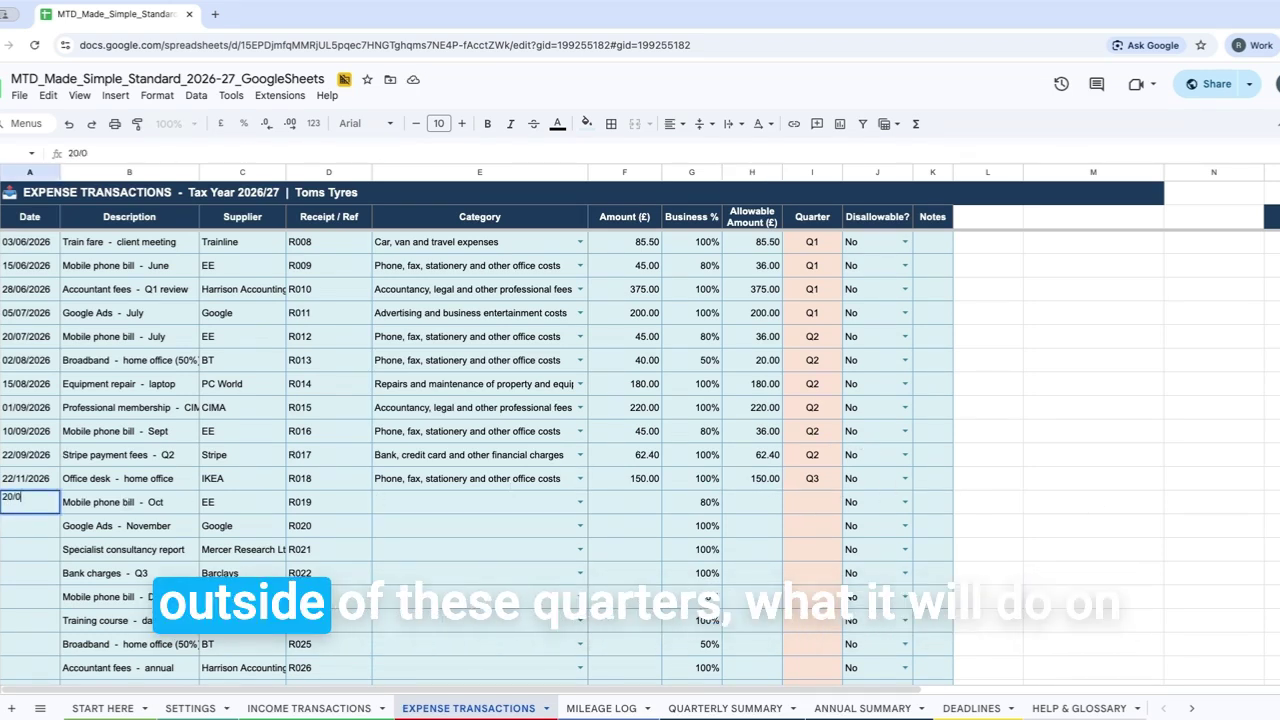
{"action": "type", "text": "3/2026"}
{"action": "key", "text": "Tab"}
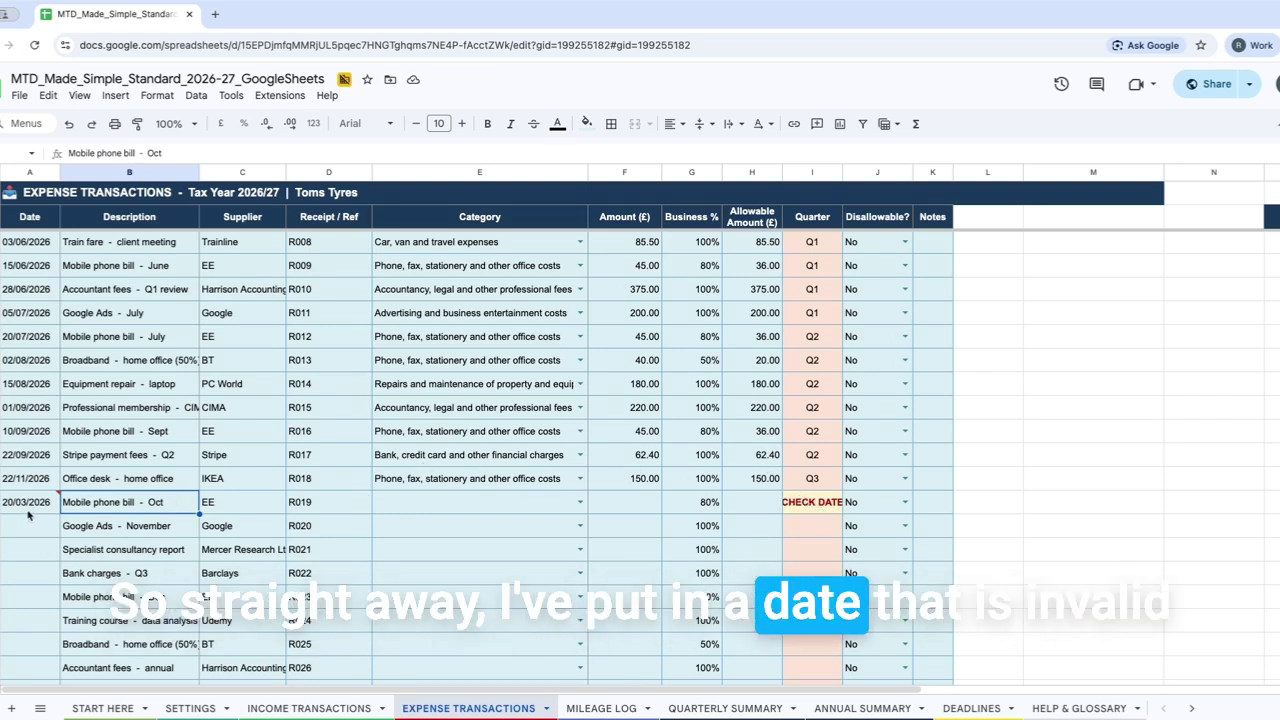
{"action": "mouse_move", "coordinate": [24, 510]}
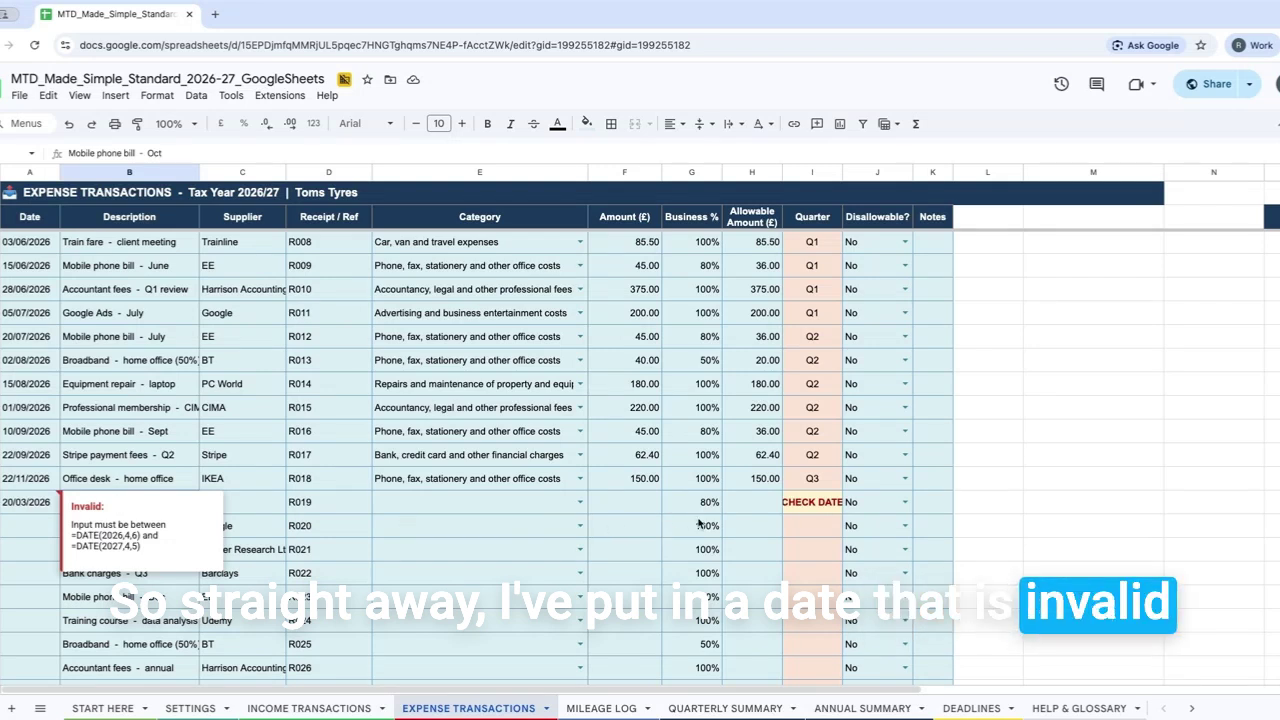
{"action": "left_click", "coordinate": [455, 505]}
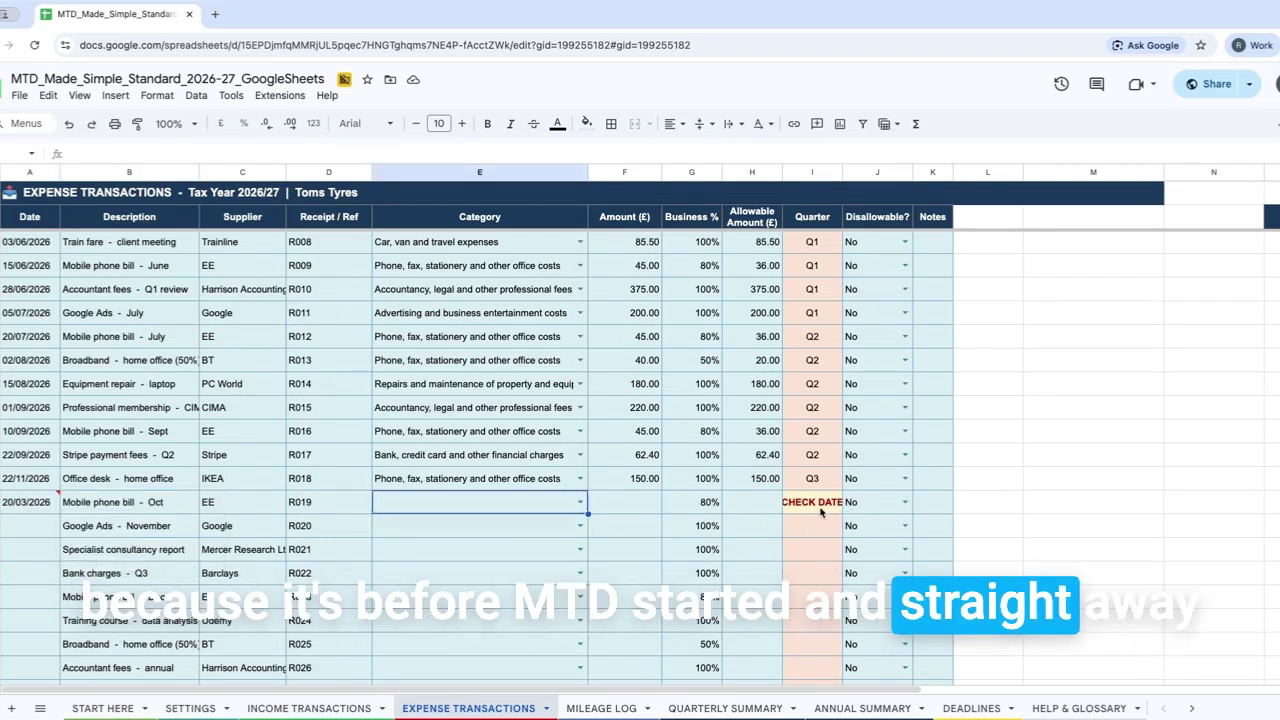
Step: Correct the date of the Mobile phone bill - Oct expense row to 20/03/2027
{"action": "left_click", "coordinate": [30, 503]}
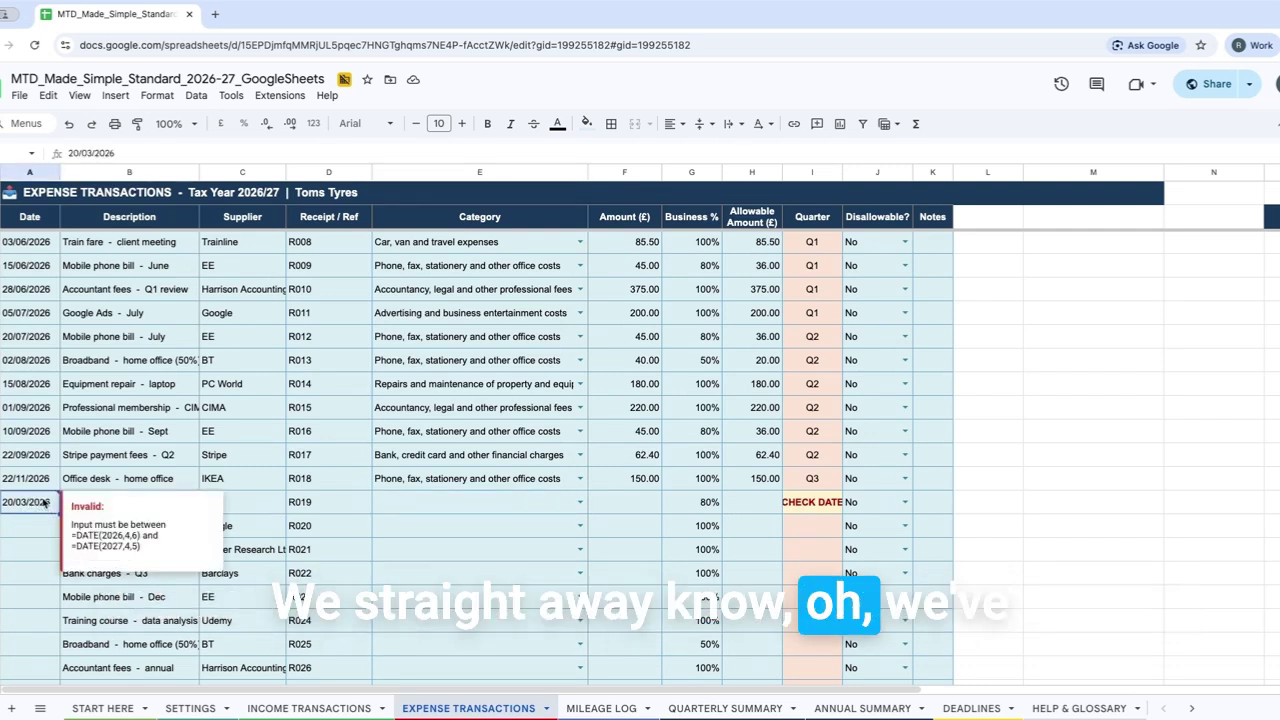
{"action": "key", "text": "Return"}
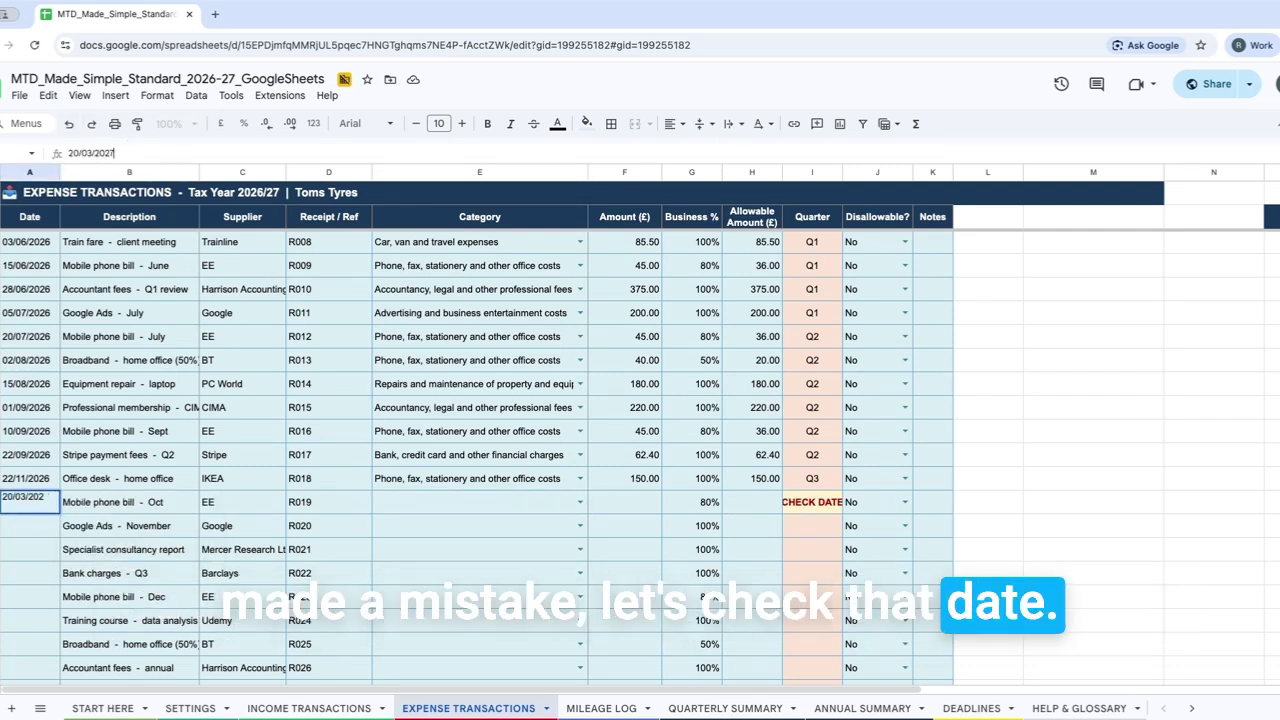
{"action": "type", "text": "7"}
{"action": "key", "text": "Tab"}
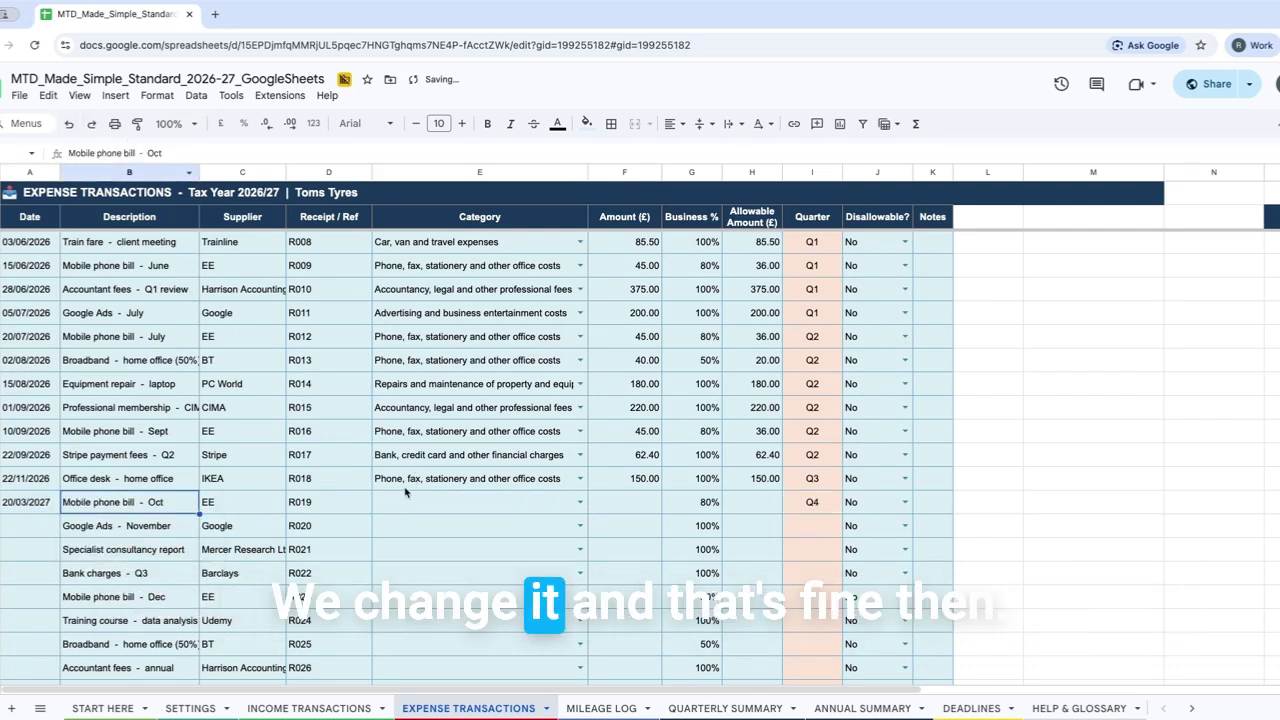
Step: Categorise the Mobile phone bill - Oct expense as Phone, fax, stationery and other office costs
{"action": "left_click", "coordinate": [580, 503]}
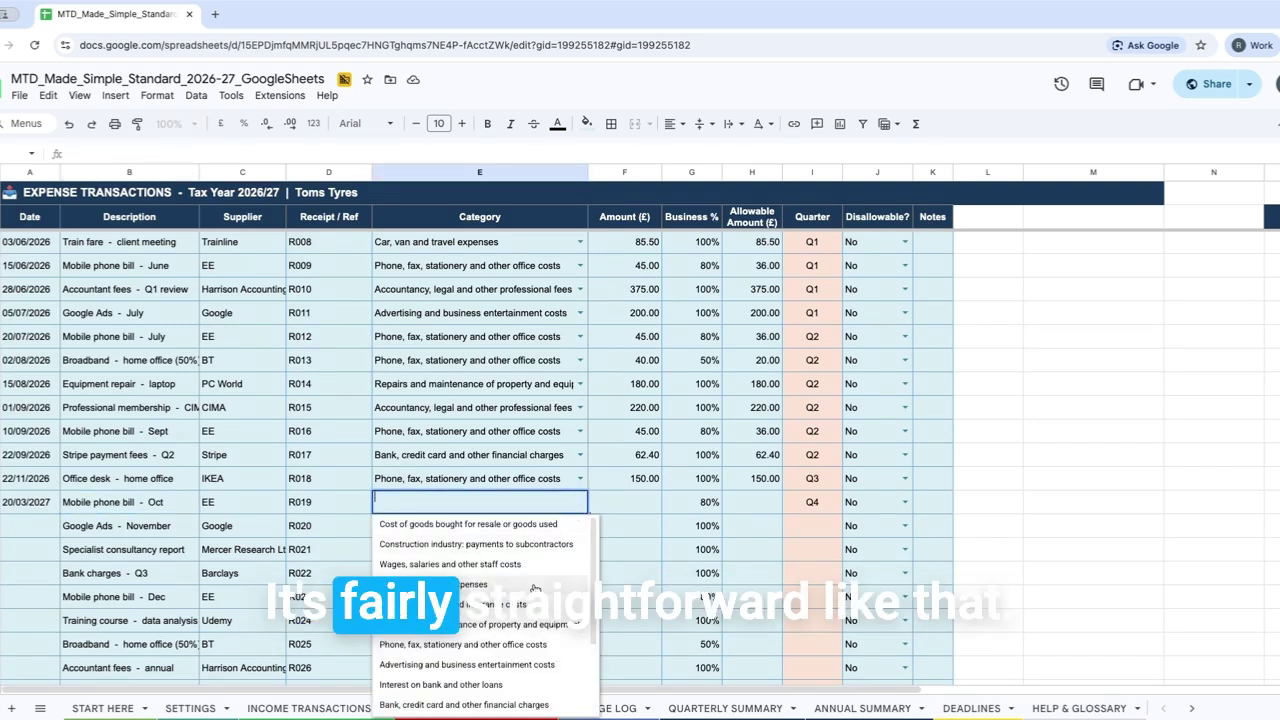
{"action": "scroll", "coordinate": [540, 596], "scroll_direction": "down", "scroll_amount": 1}
{"action": "scroll", "coordinate": [540, 596], "scroll_direction": "down", "scroll_amount": 1}
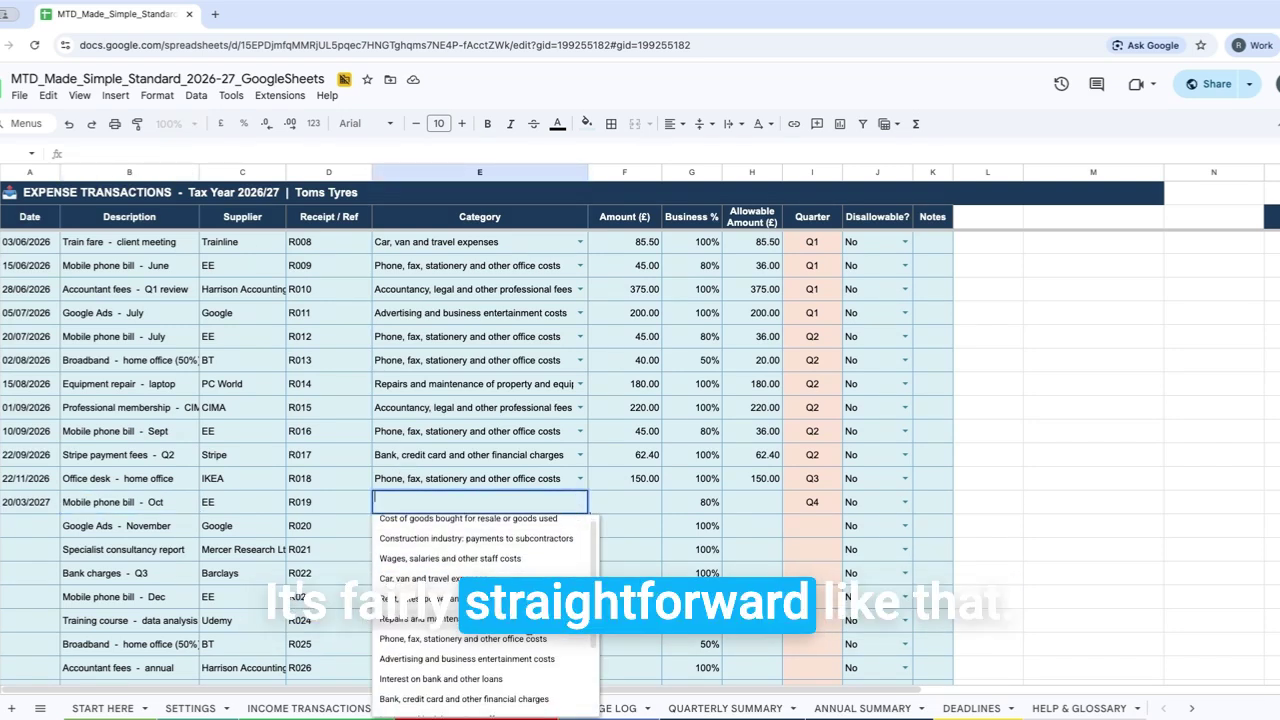
{"action": "left_click", "coordinate": [528, 640]}
Step: Set the amount of the Mobile phone bill - Oct expense to £60
{"action": "left_click", "coordinate": [643, 508]}
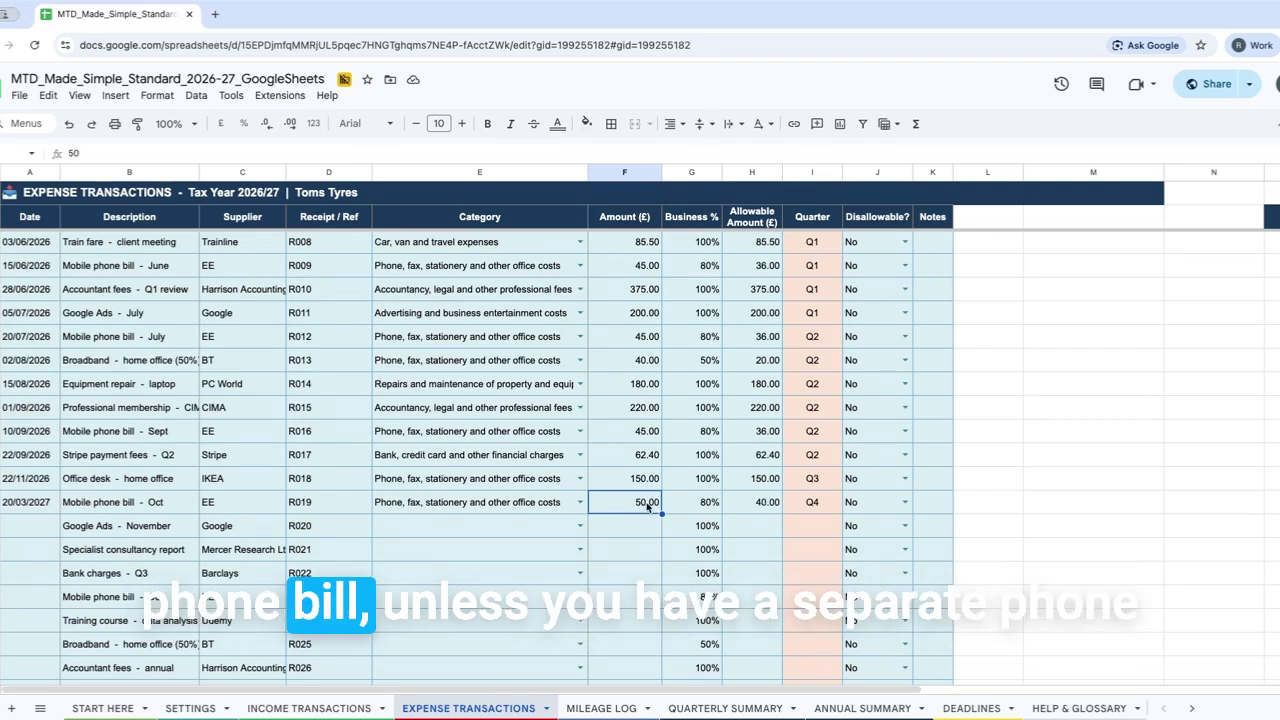
{"action": "type", "text": "60"}
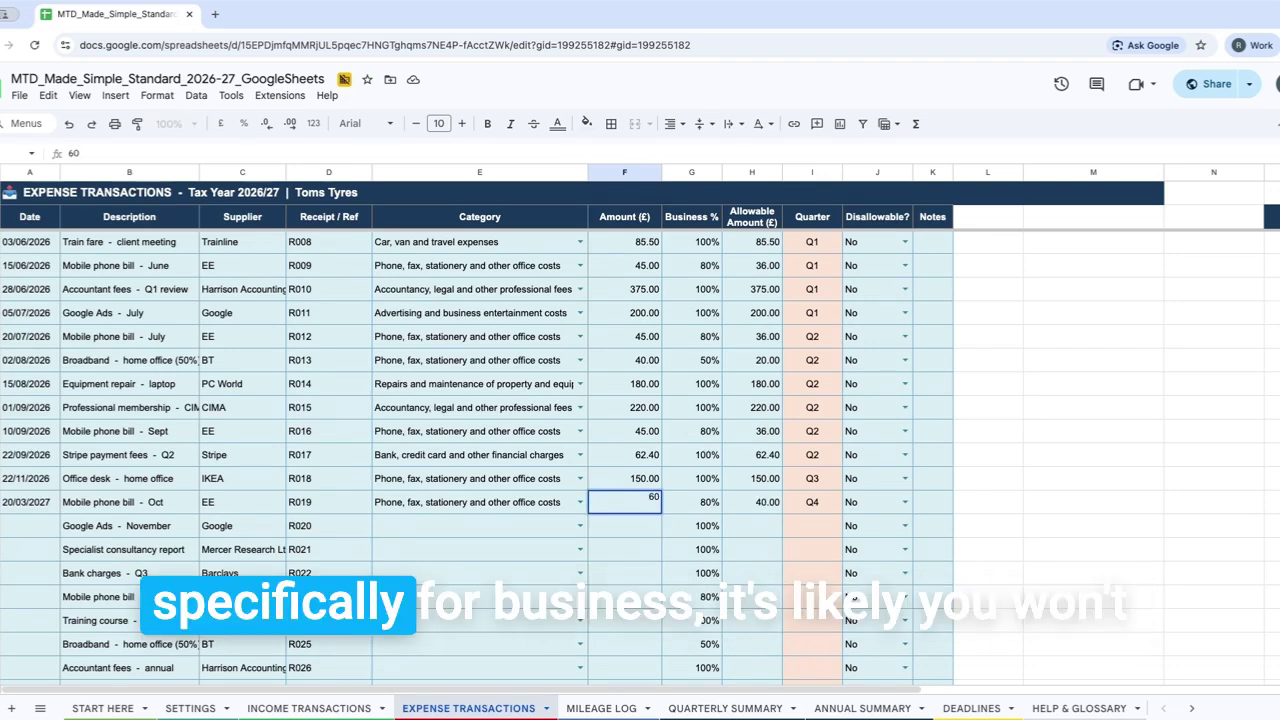
{"action": "key", "text": "Tab"}
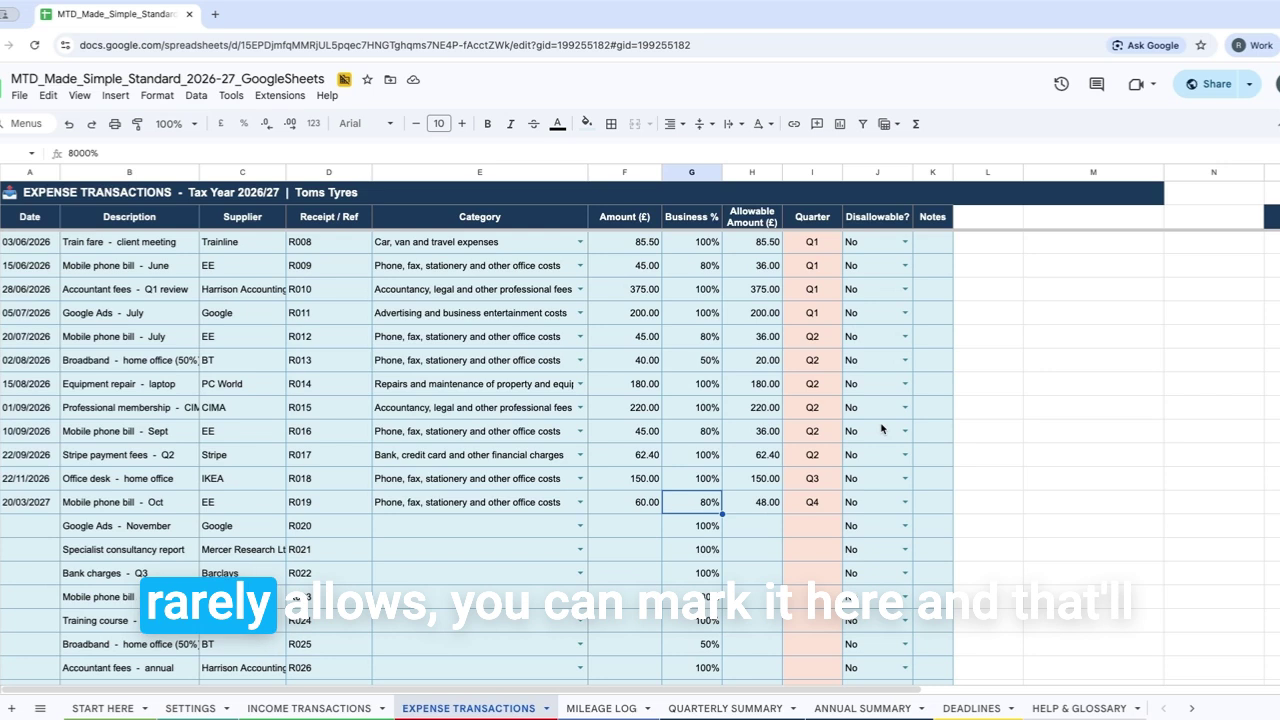
Step: Try marking the Mobile phone bill - Oct expense as disallowable and set it back to No
{"action": "left_click", "coordinate": [903, 506]}
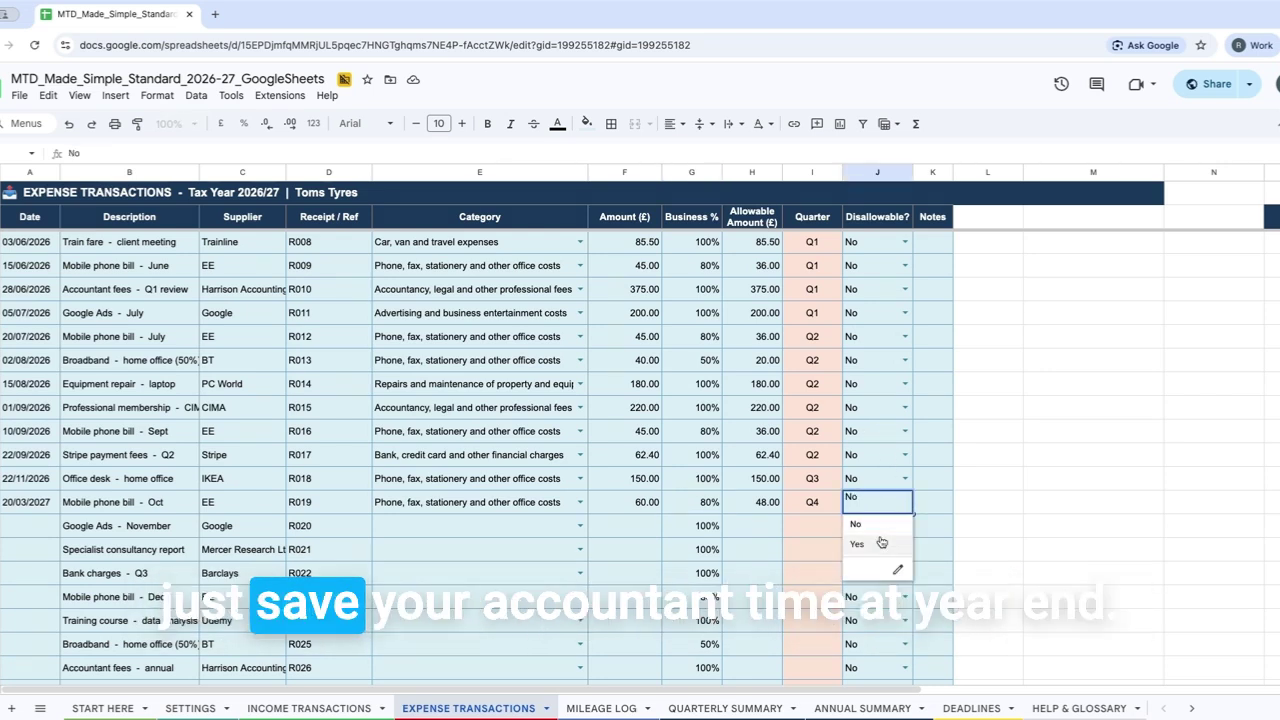
{"action": "left_click", "coordinate": [881, 542]}
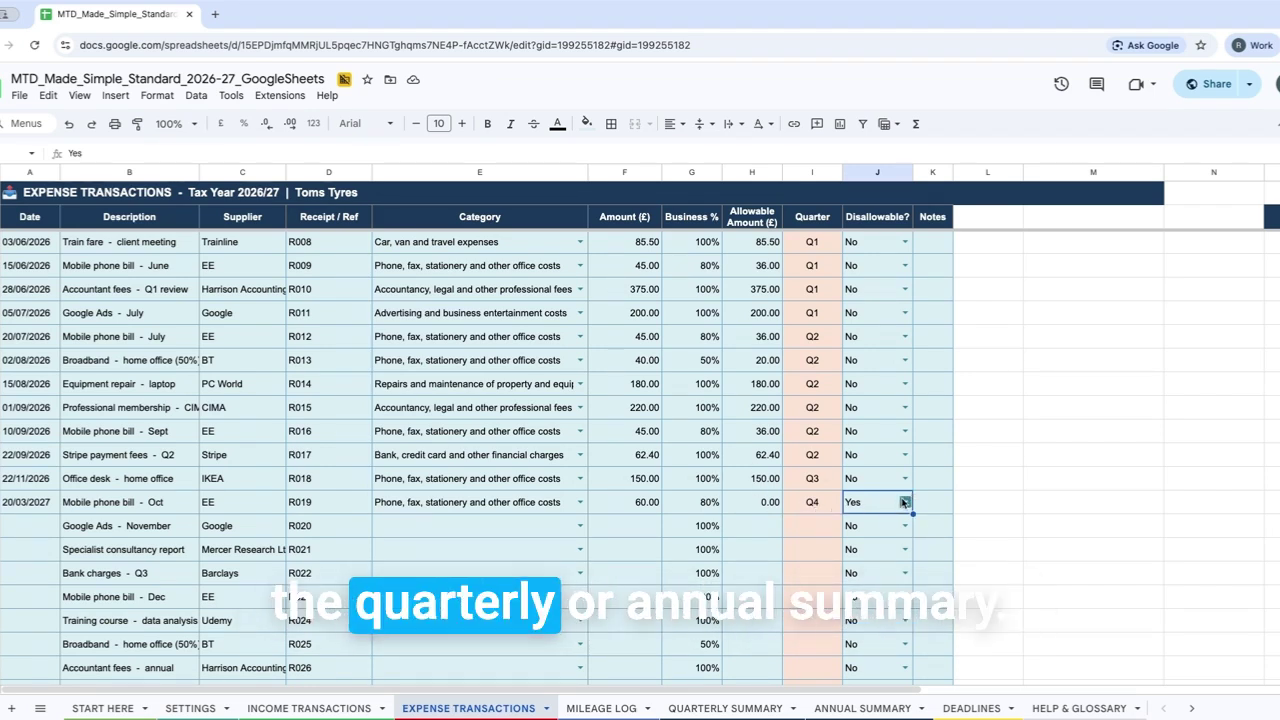
{"action": "left_click", "coordinate": [882, 524]}
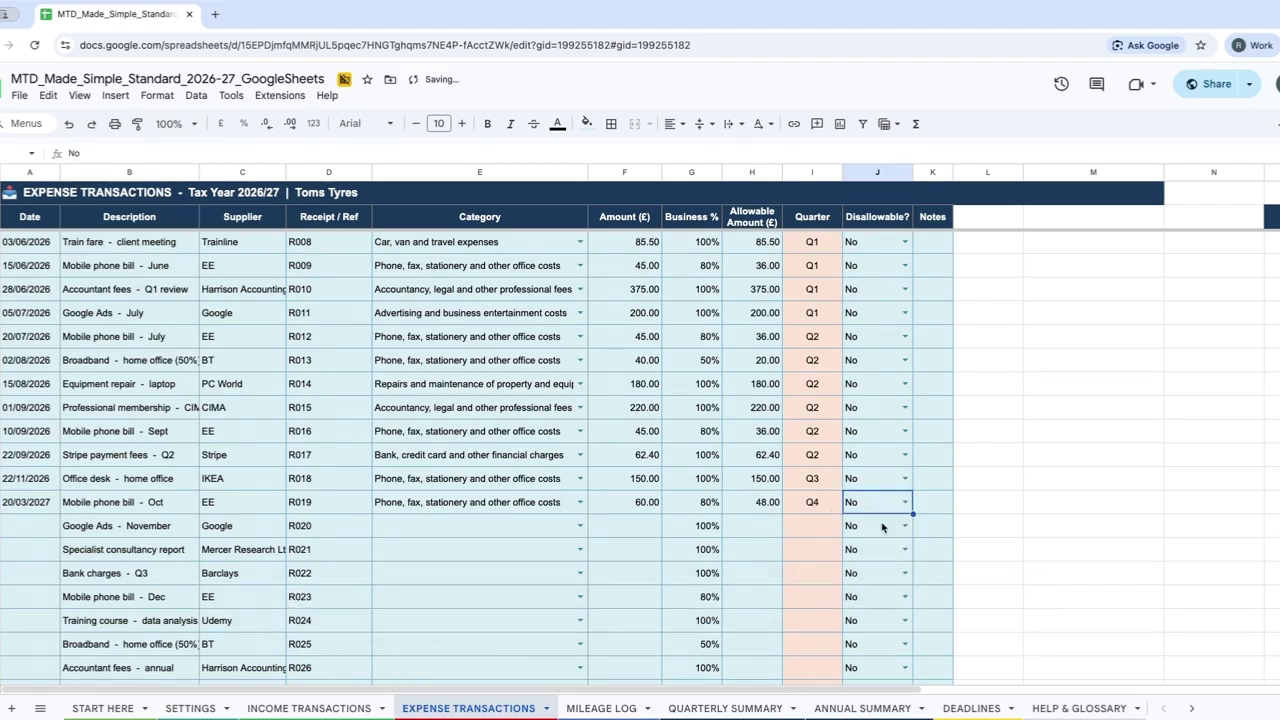
Step: In the mileage log, change the date of the follow-up meeting journey to Birmingham to 19/02/2026
{"action": "left_click", "coordinate": [605, 709]}
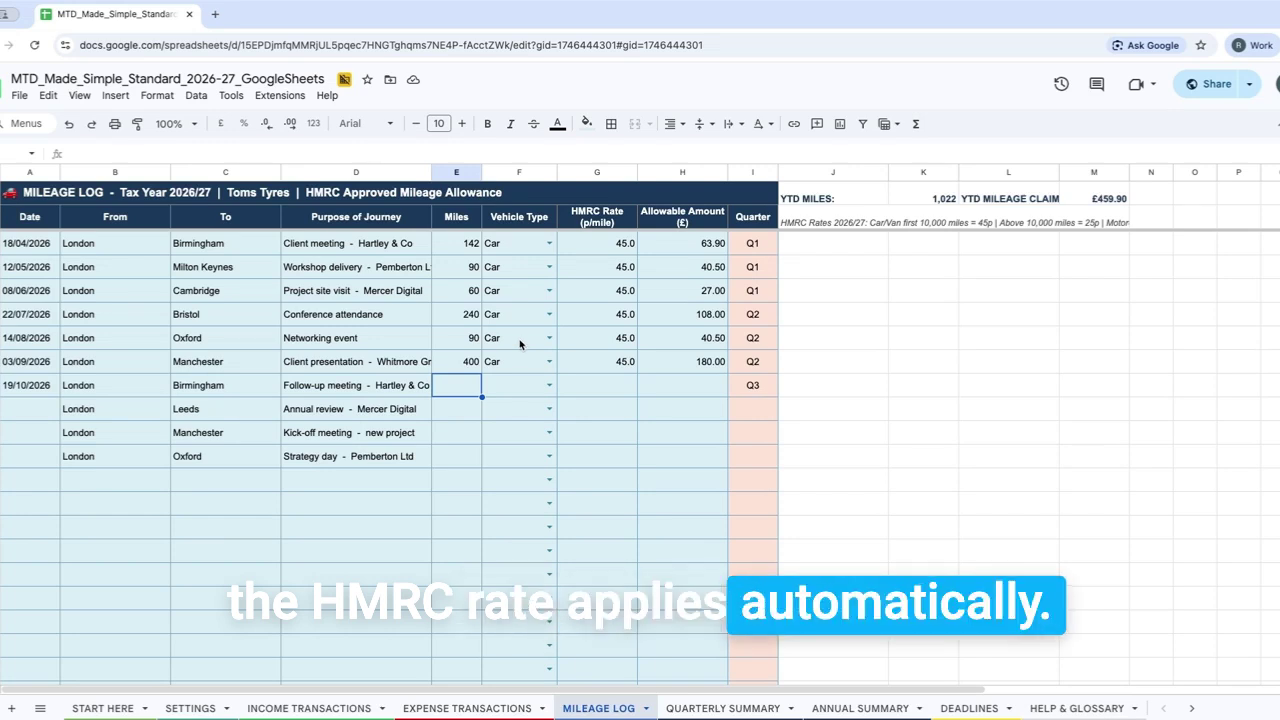
{"action": "left_click", "coordinate": [33, 390]}
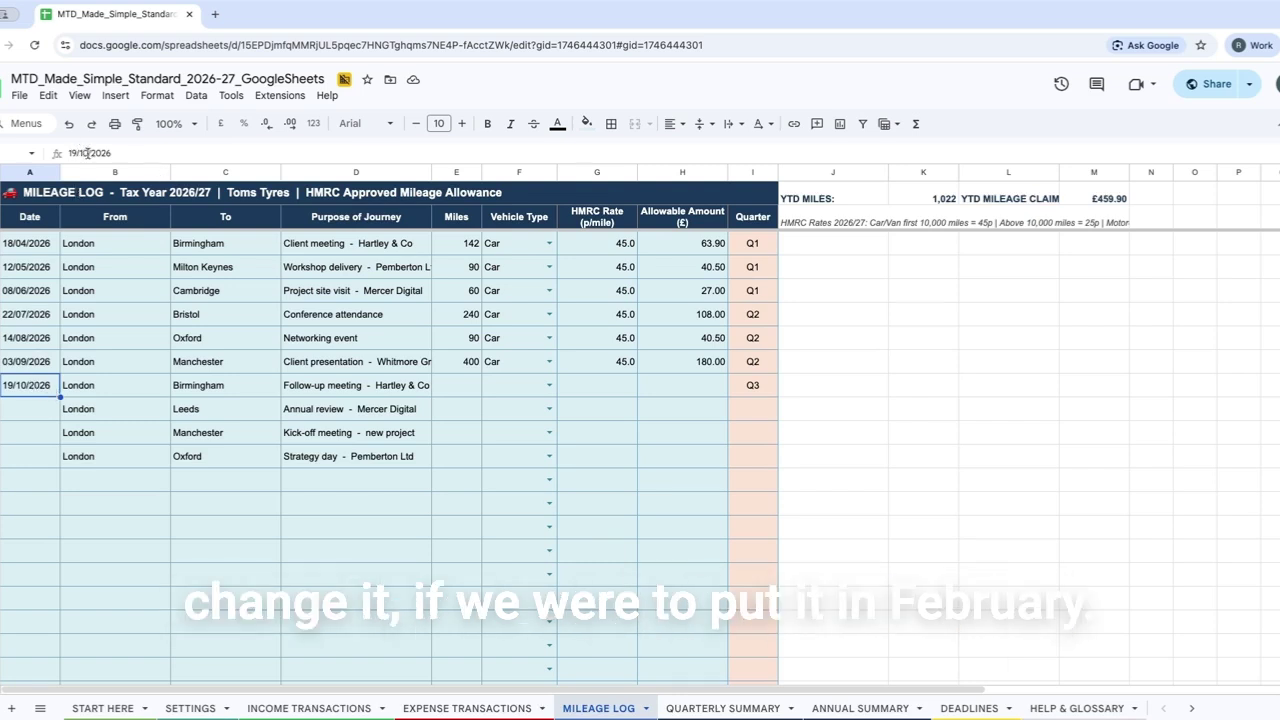
{"action": "key", "text": "BackSpace"}
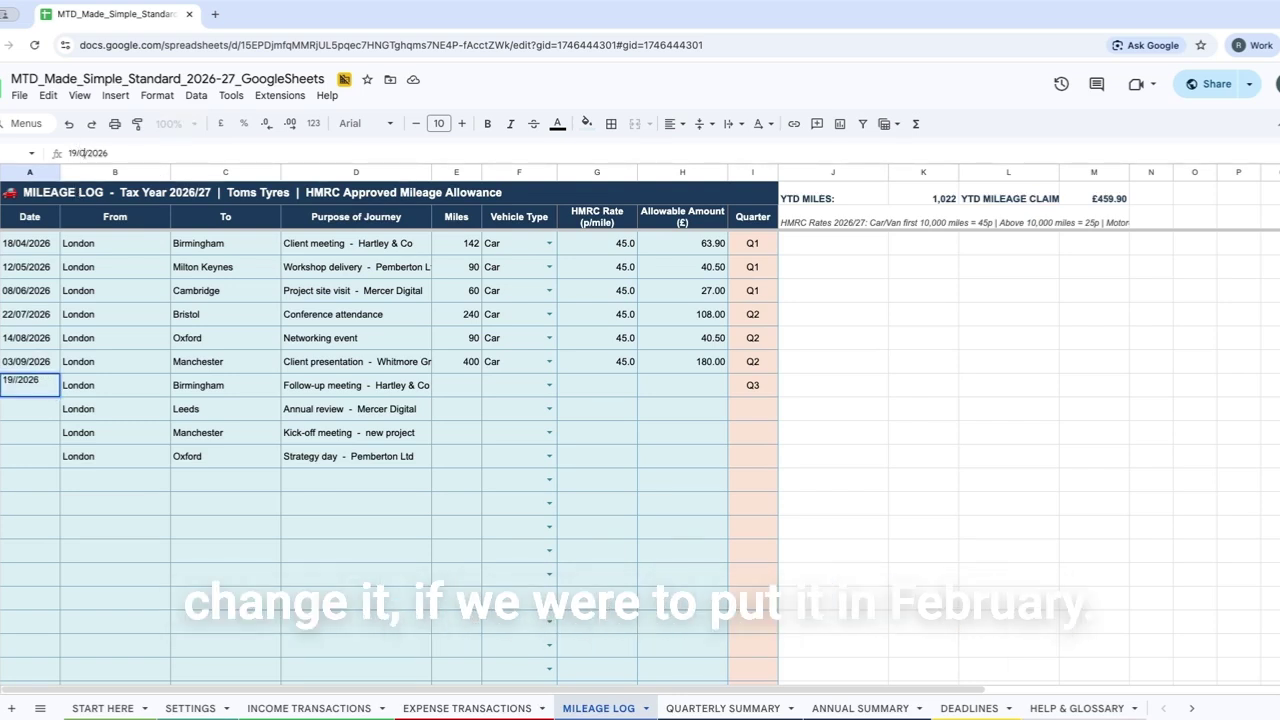
{"action": "key", "text": "Tab"}
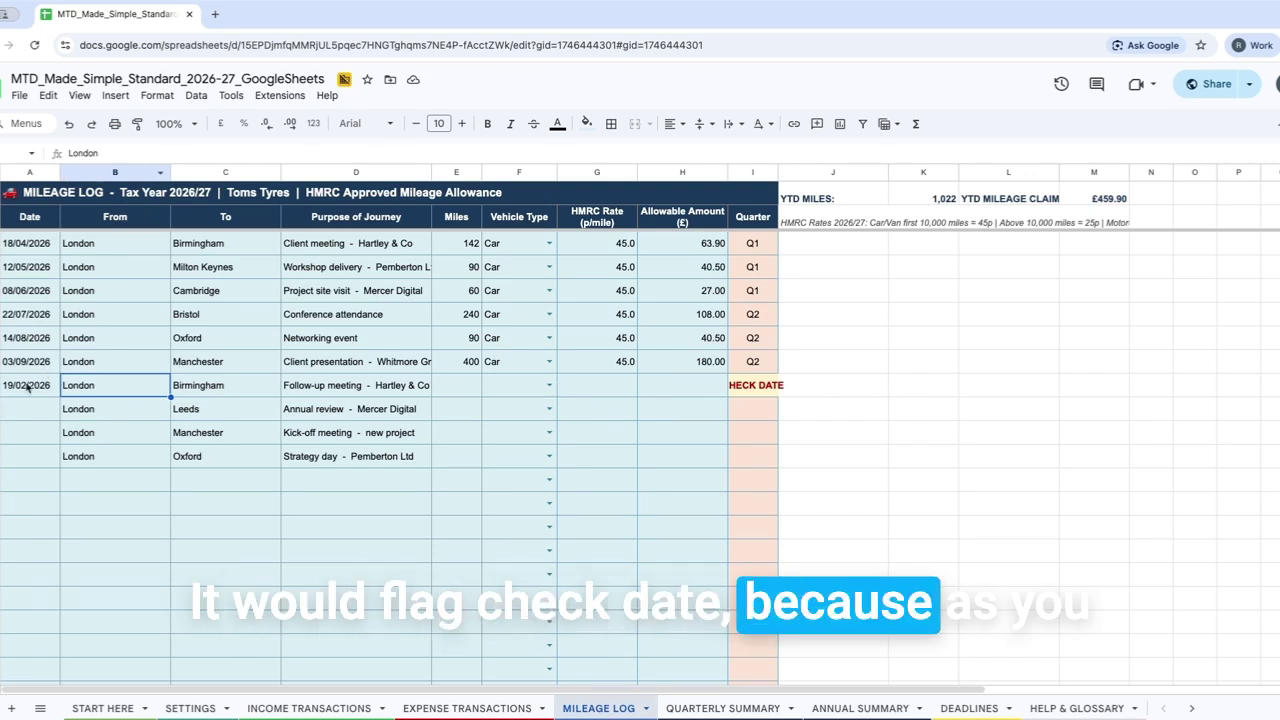
Step: Correct the year of the Birmingham follow-up meeting journey so its date is 19/02/2027
{"action": "left_click", "coordinate": [120, 152]}
{"action": "key", "text": "BackSpace"}
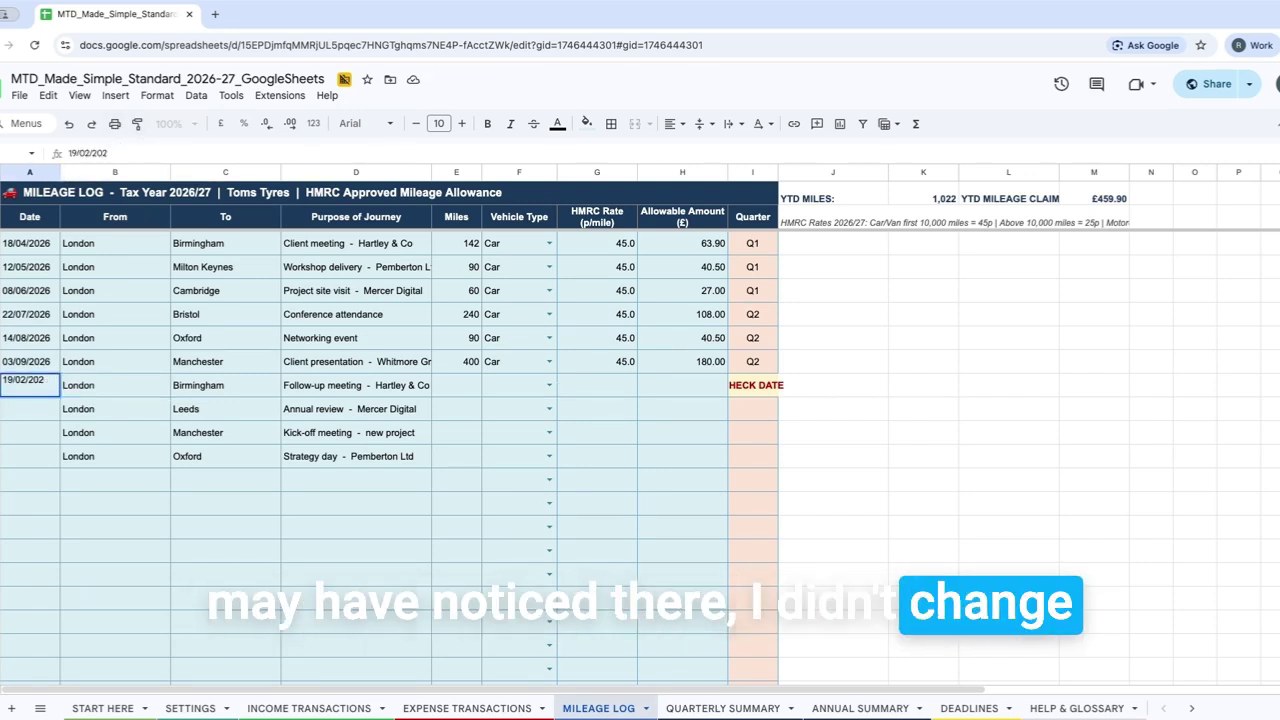
{"action": "type", "text": "7"}
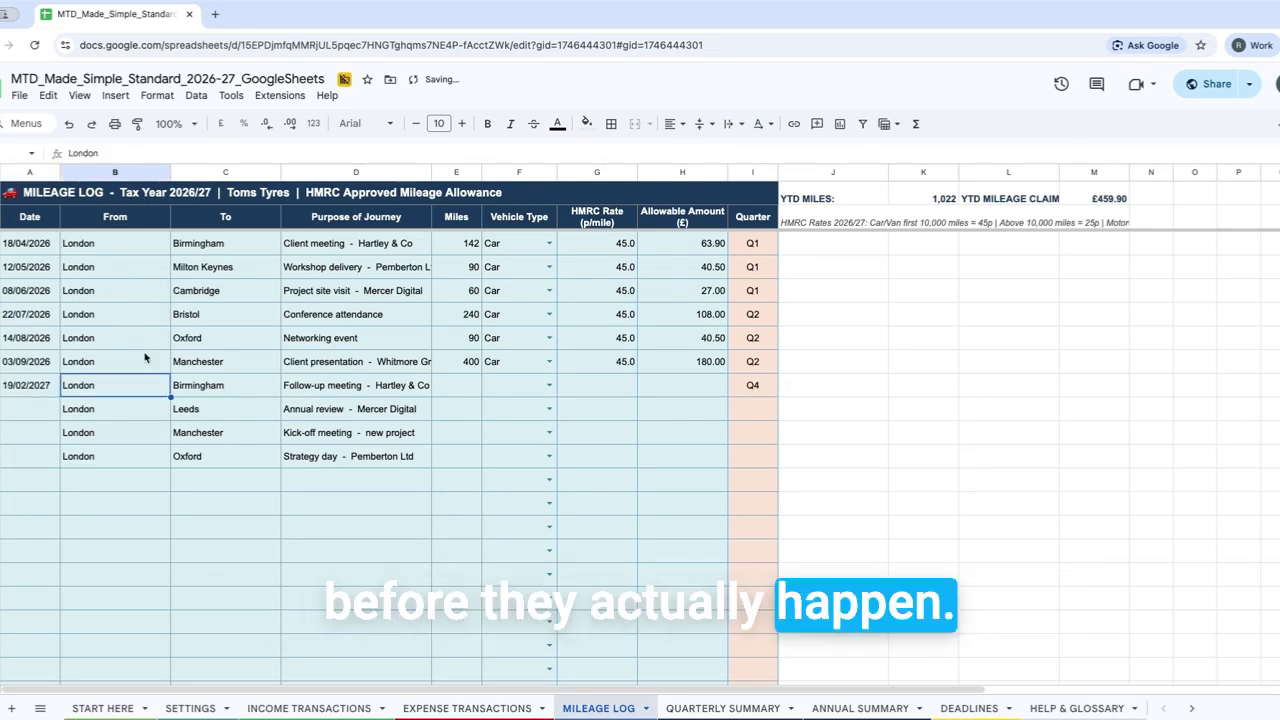
Step: Enter 200 miles for the Birmingham follow-up meeting journey and choose Car as its vehicle type
{"action": "left_click", "coordinate": [178, 388]}
{"action": "left_click", "coordinate": [433, 385]}
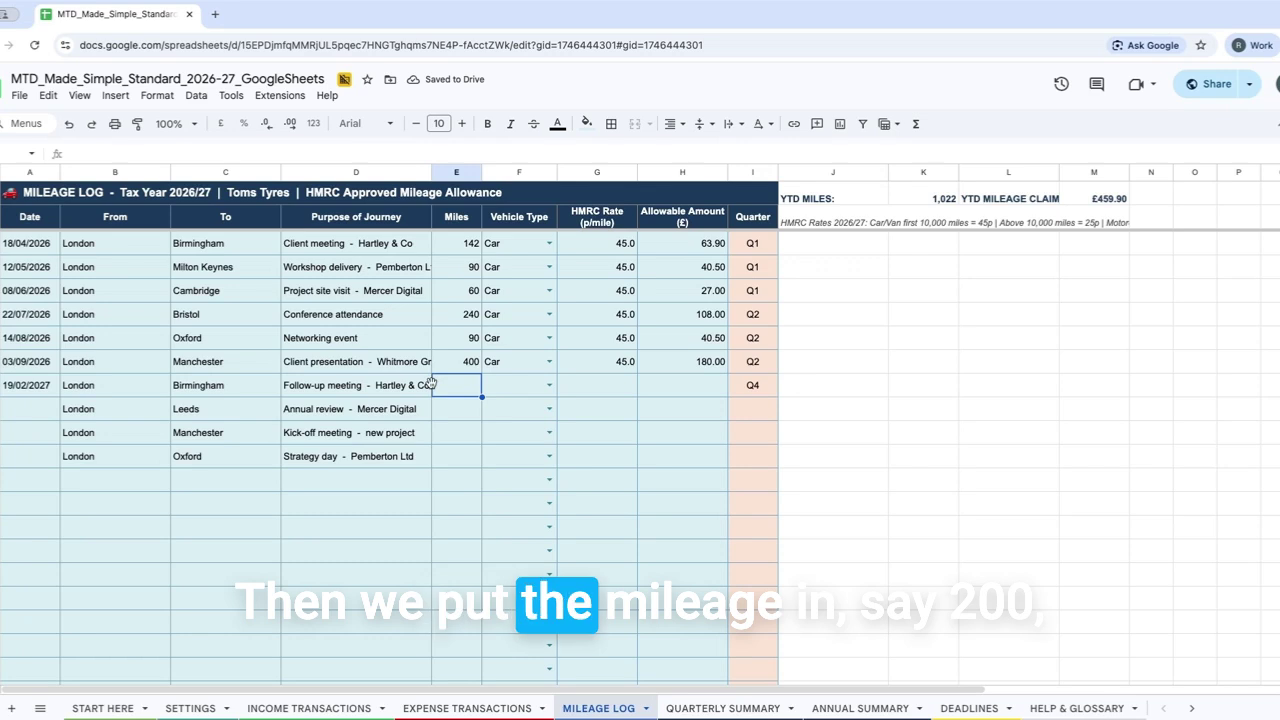
{"action": "type", "text": "200"}
{"action": "left_click", "coordinate": [547, 385]}
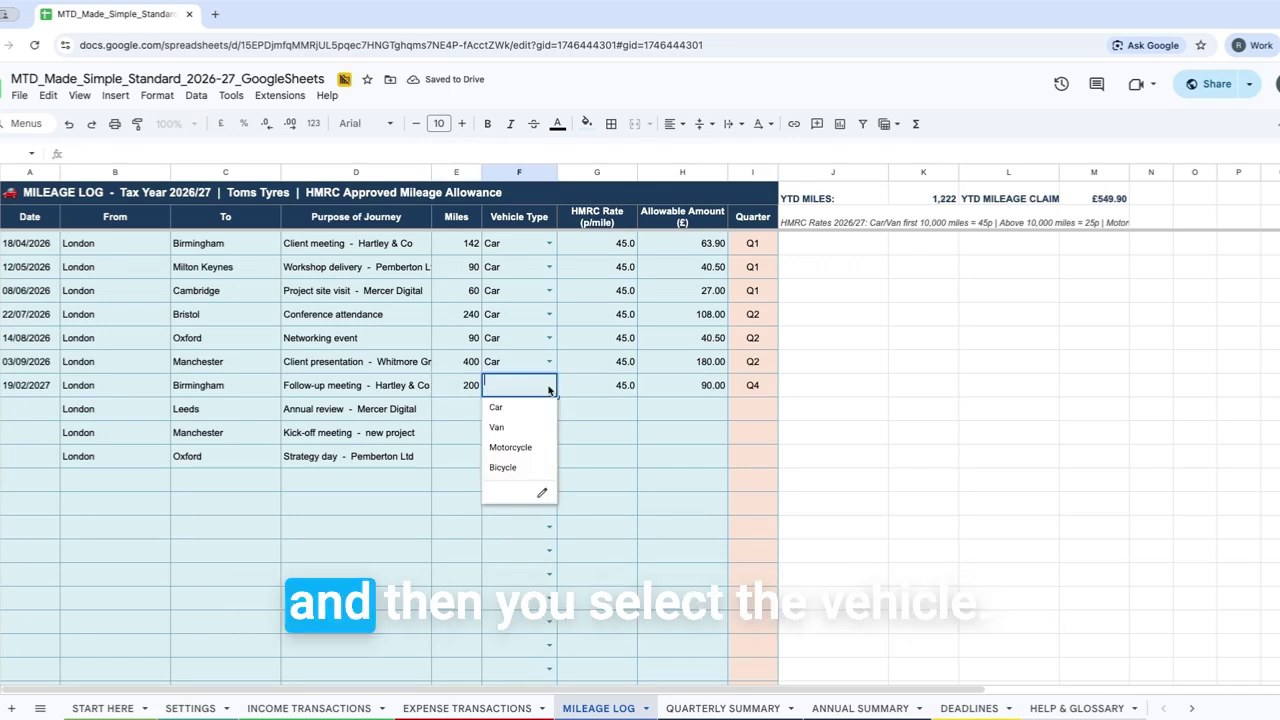
{"action": "left_click", "coordinate": [532, 408]}
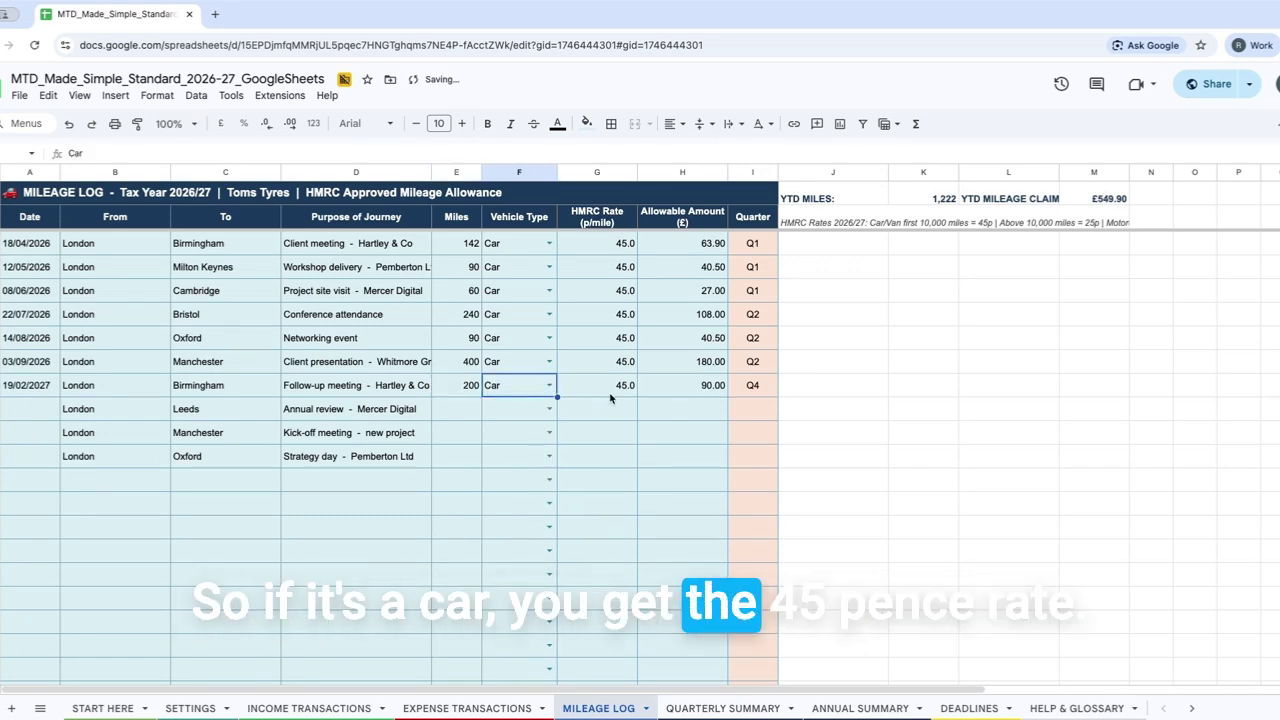
Step: Try the vehicle types Van, Motorcycle and Bicycle on the Birmingham follow-up meeting journey and restore Car
{"action": "left_click", "coordinate": [553, 388]}
{"action": "left_click", "coordinate": [519, 427]}
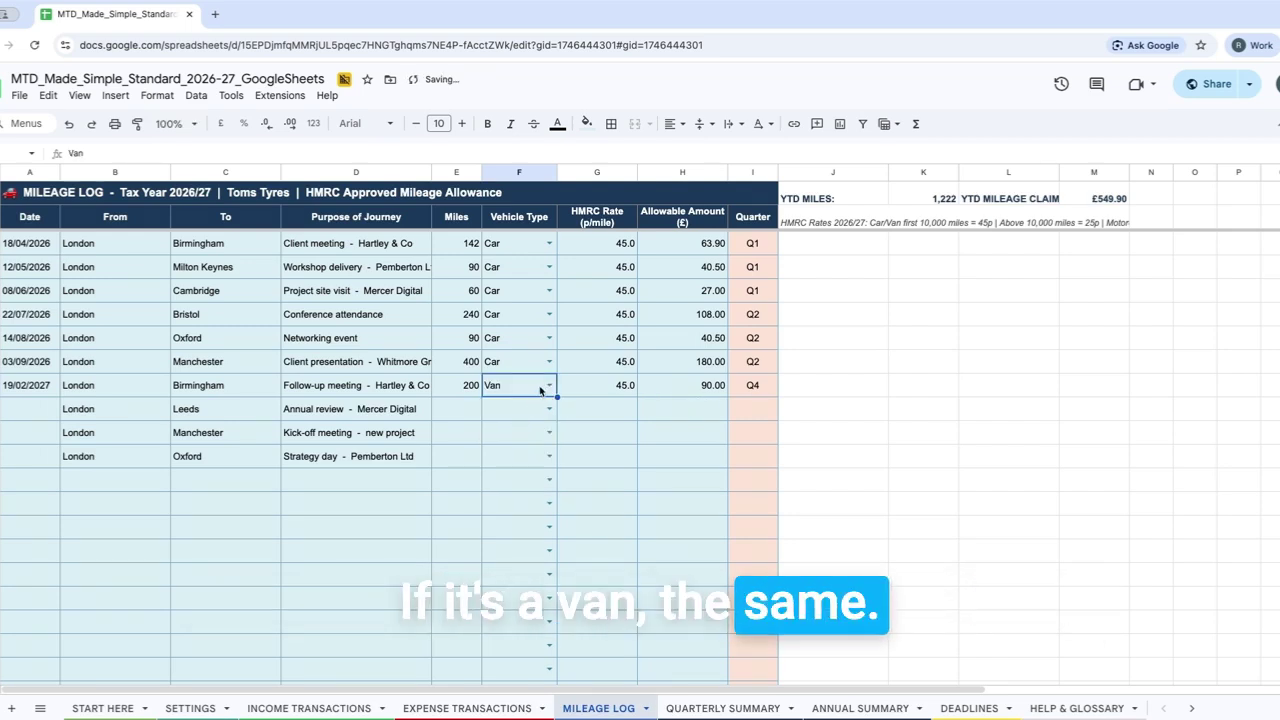
{"action": "left_click", "coordinate": [550, 388]}
{"action": "left_click", "coordinate": [522, 450]}
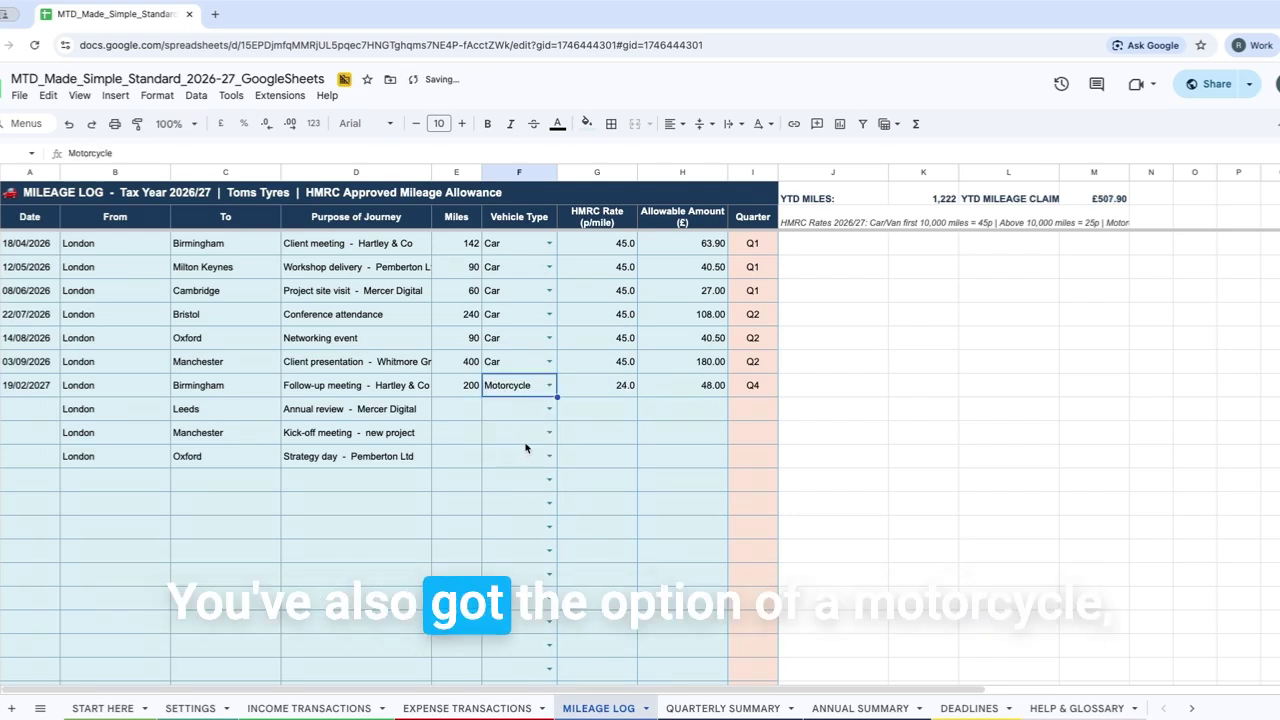
{"action": "left_click", "coordinate": [550, 387]}
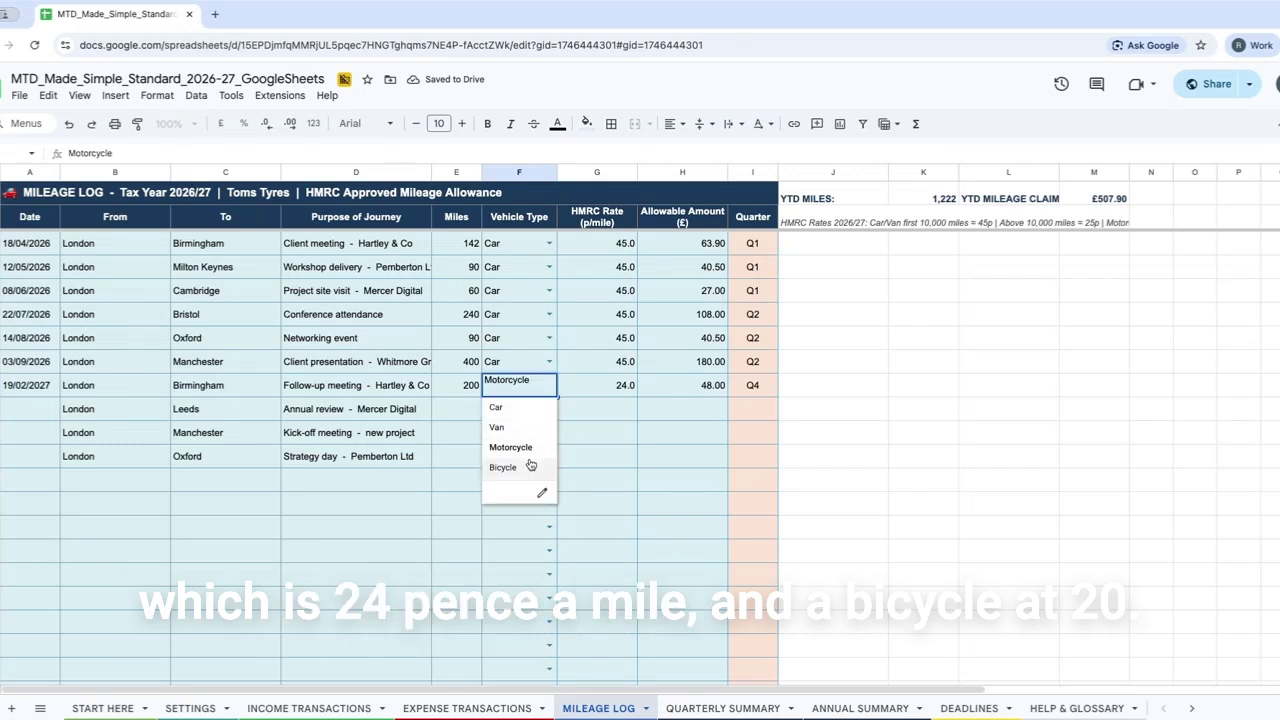
{"action": "left_click", "coordinate": [530, 465]}
{"action": "left_click", "coordinate": [549, 387]}
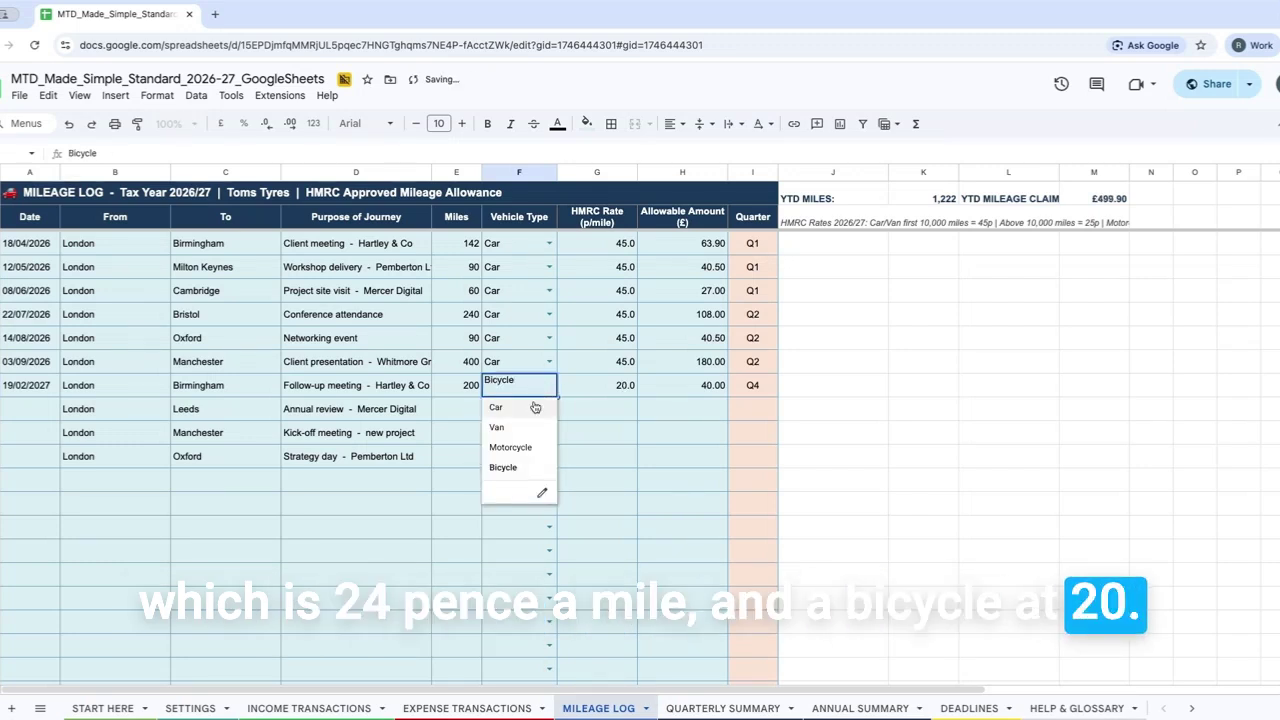
{"action": "left_click", "coordinate": [535, 407]}
Step: Complete the Leeds annual review journey in the mileage log with date 20/03/2027, 150 miles and vehicle type Car
{"action": "left_click", "coordinate": [34, 409]}
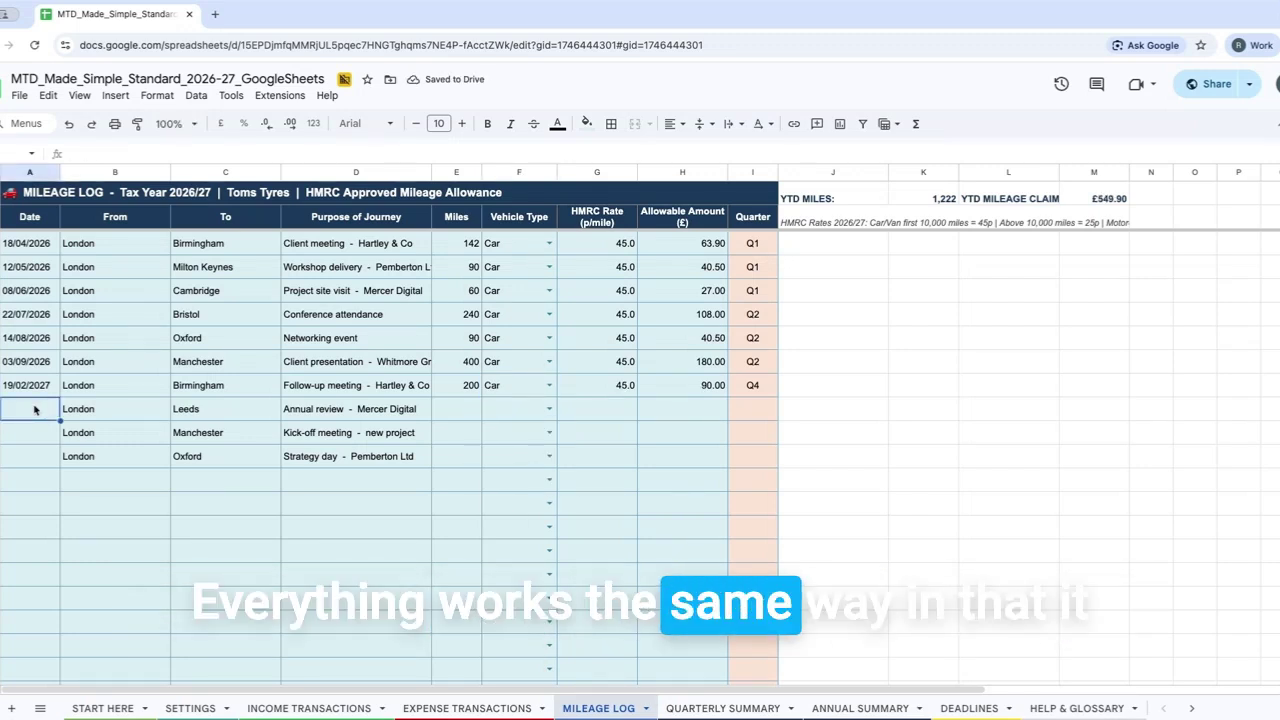
{"action": "type", "text": "20/03/"}
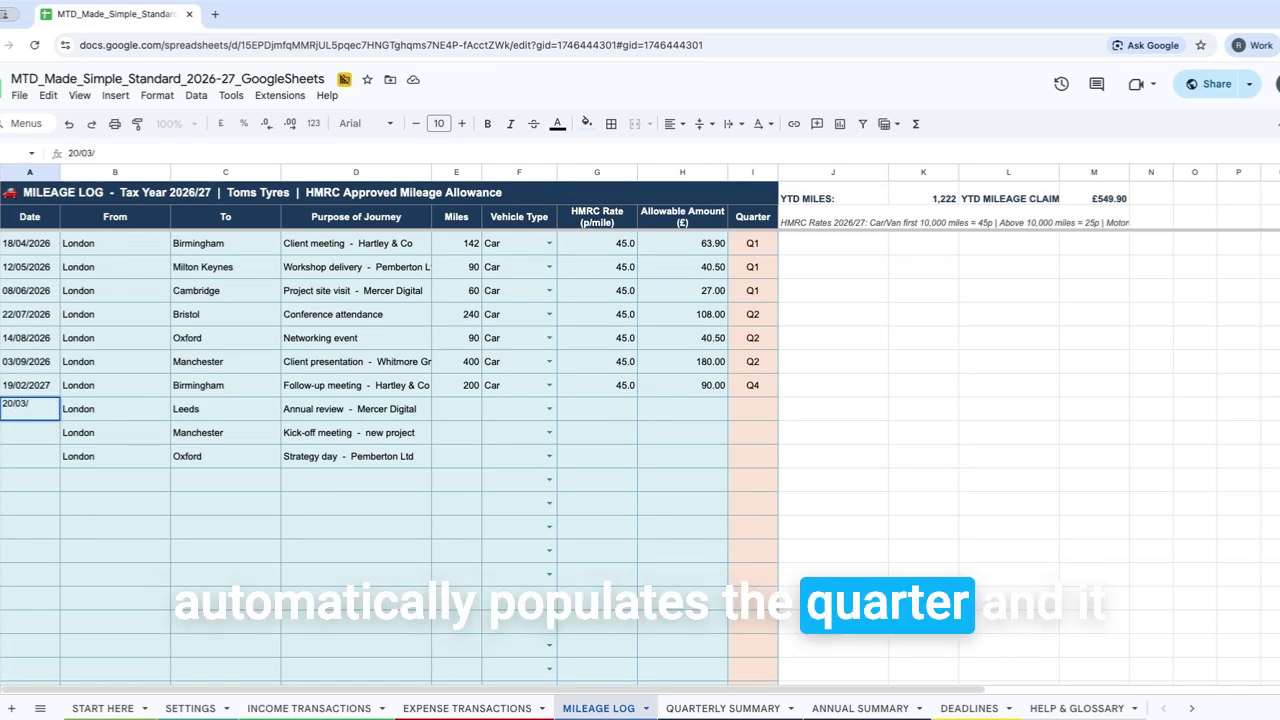
{"action": "type", "text": "2027"}
{"action": "key", "text": "Tab"}
{"action": "key", "text": "Tab"}
{"action": "key", "text": "Tab"}
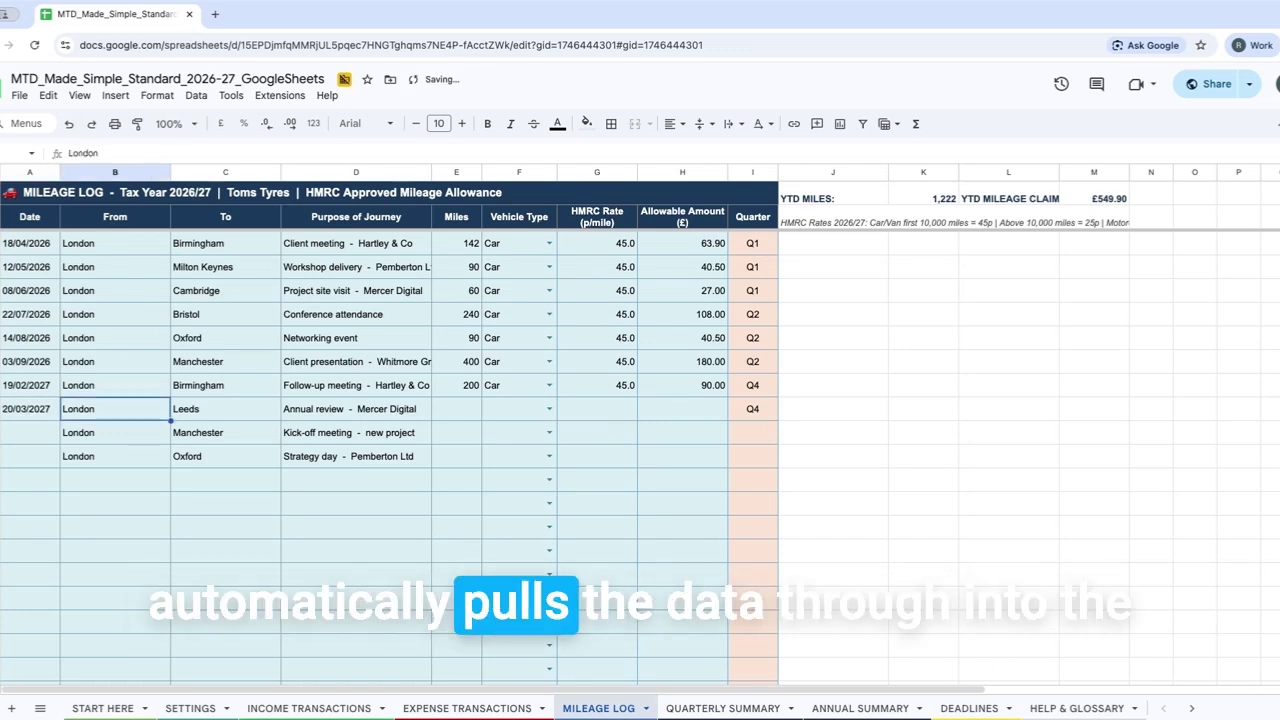
{"action": "key", "text": "Tab"}
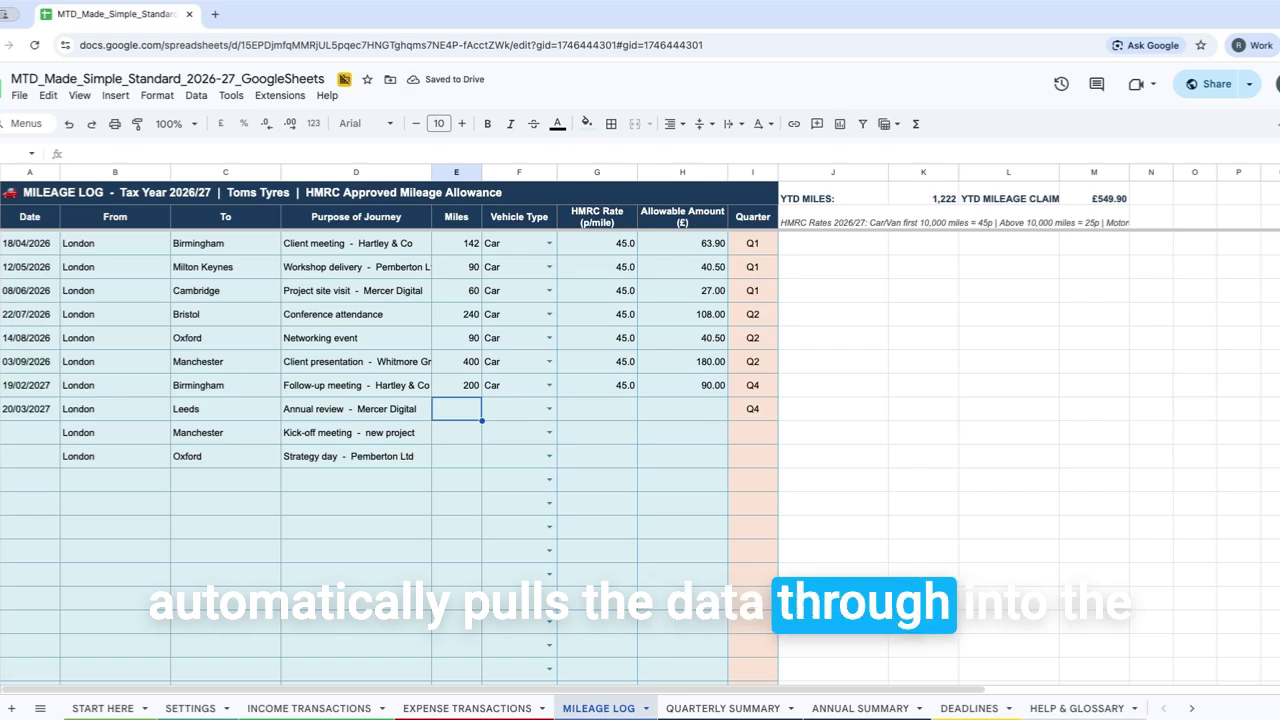
{"action": "type", "text": "150"}
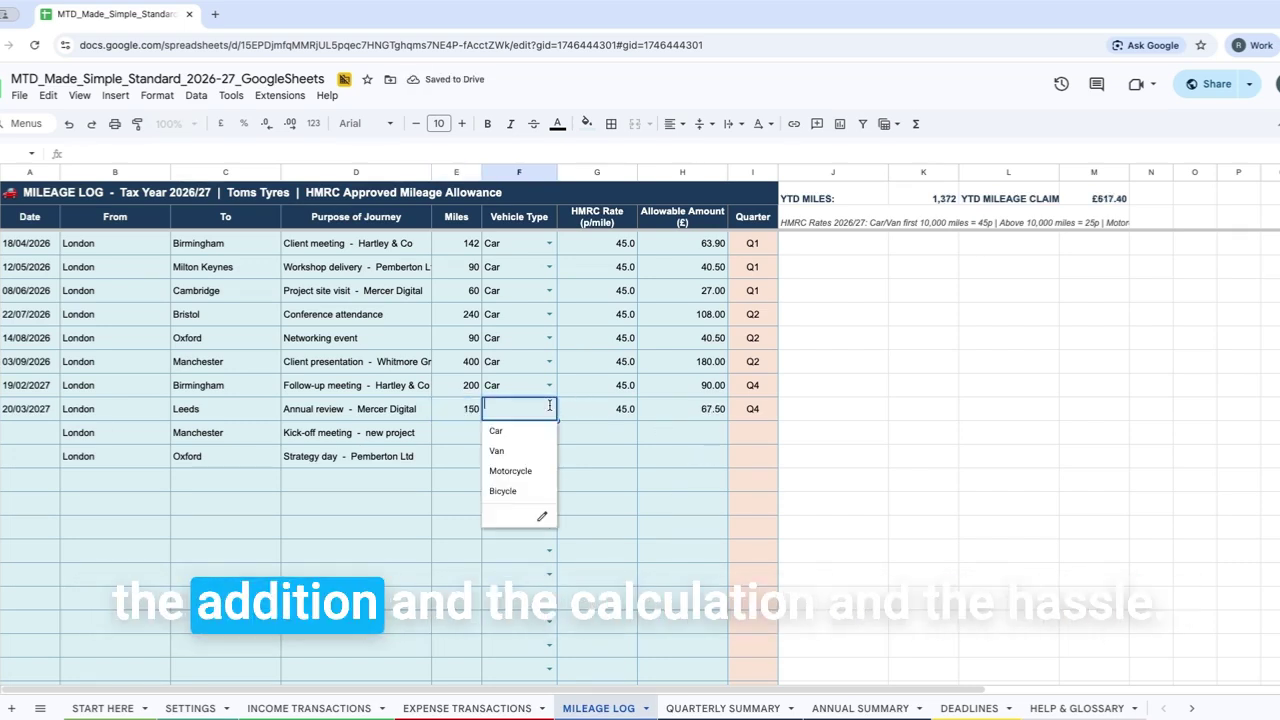
{"action": "left_click", "coordinate": [530, 432]}
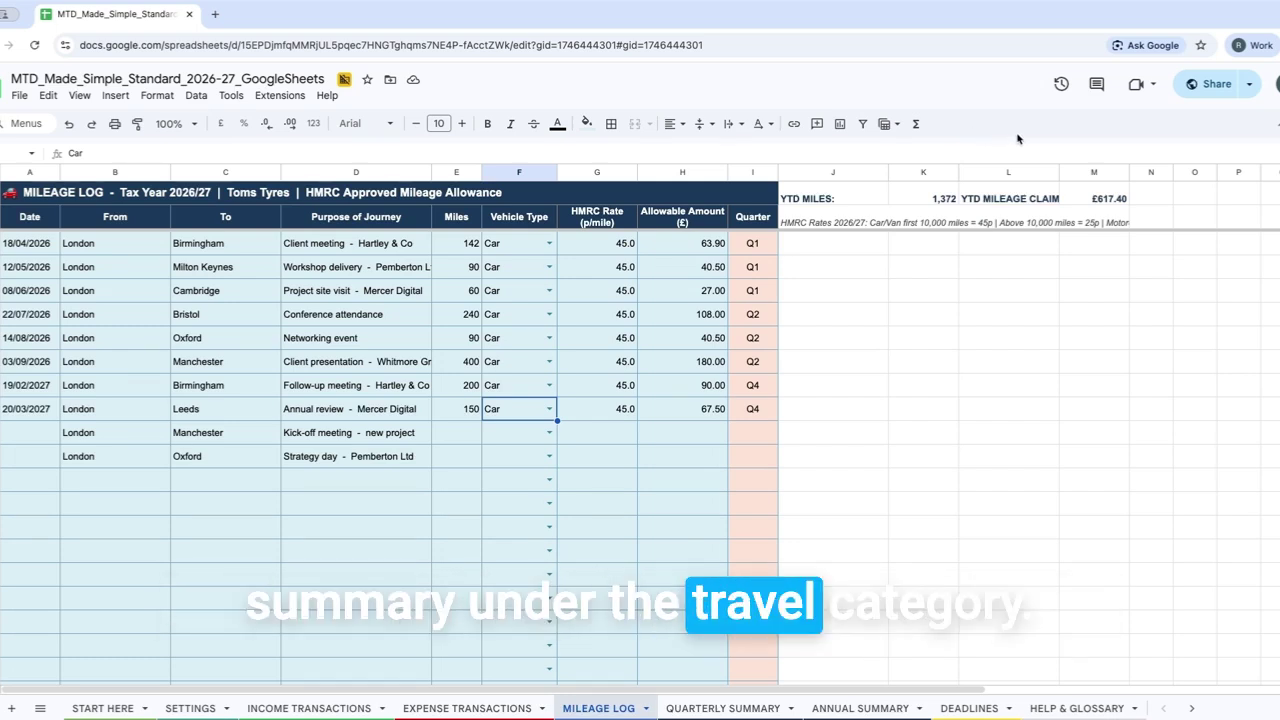
Step: Review the income and expense categories in the quarterly summary and the profit, capital allowances and tax estimates in the annual summary
{"action": "left_click", "coordinate": [741, 710]}
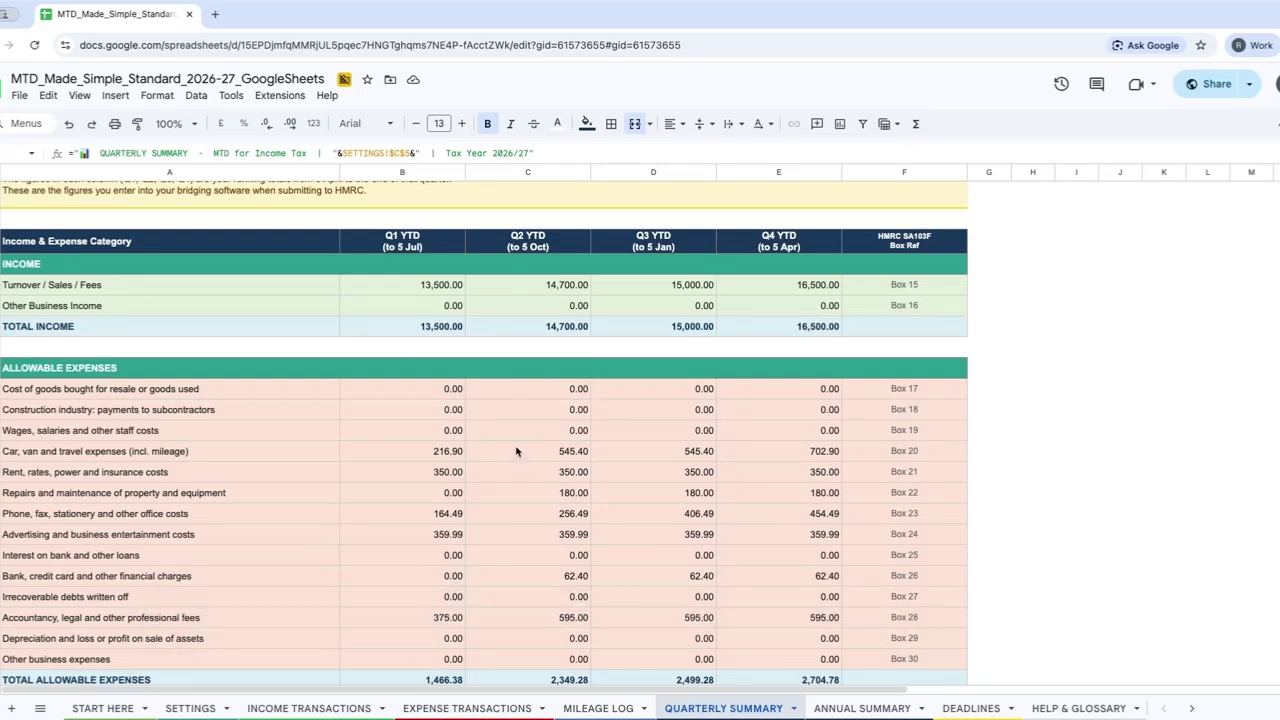
{"action": "scroll", "coordinate": [516, 451], "scroll_direction": "down", "scroll_amount": 1}
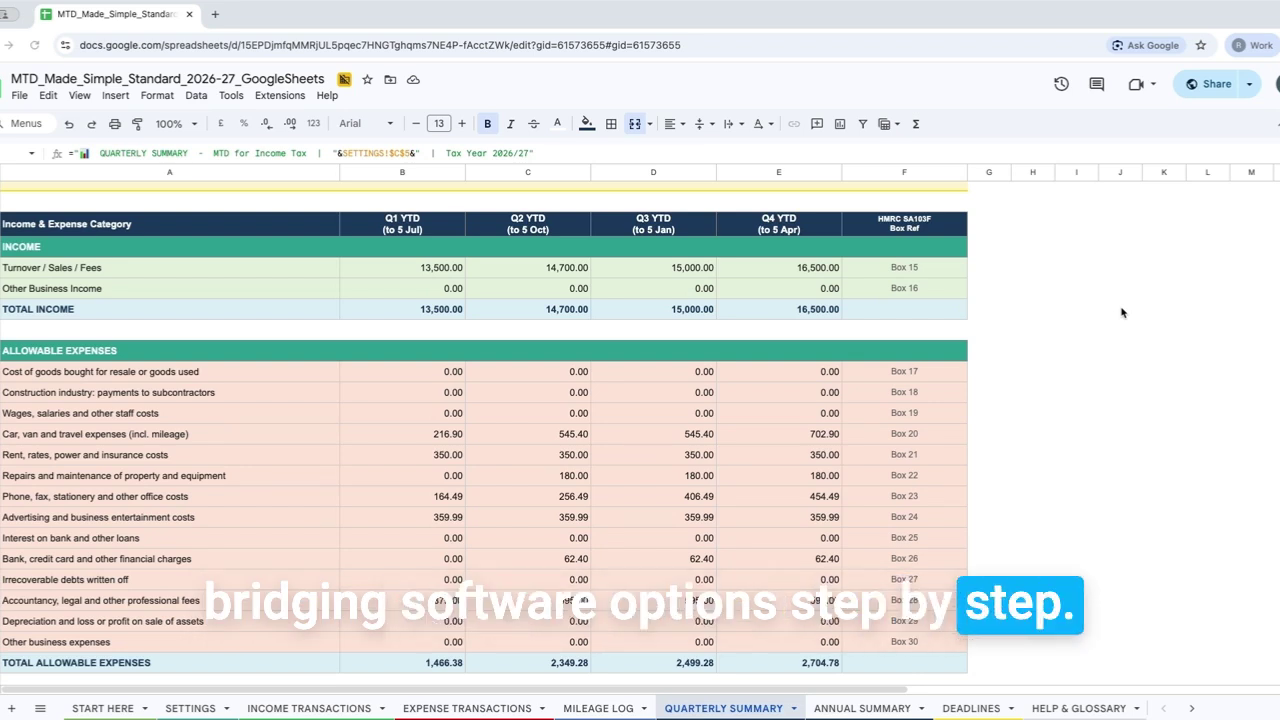
{"action": "left_click", "coordinate": [862, 708]}
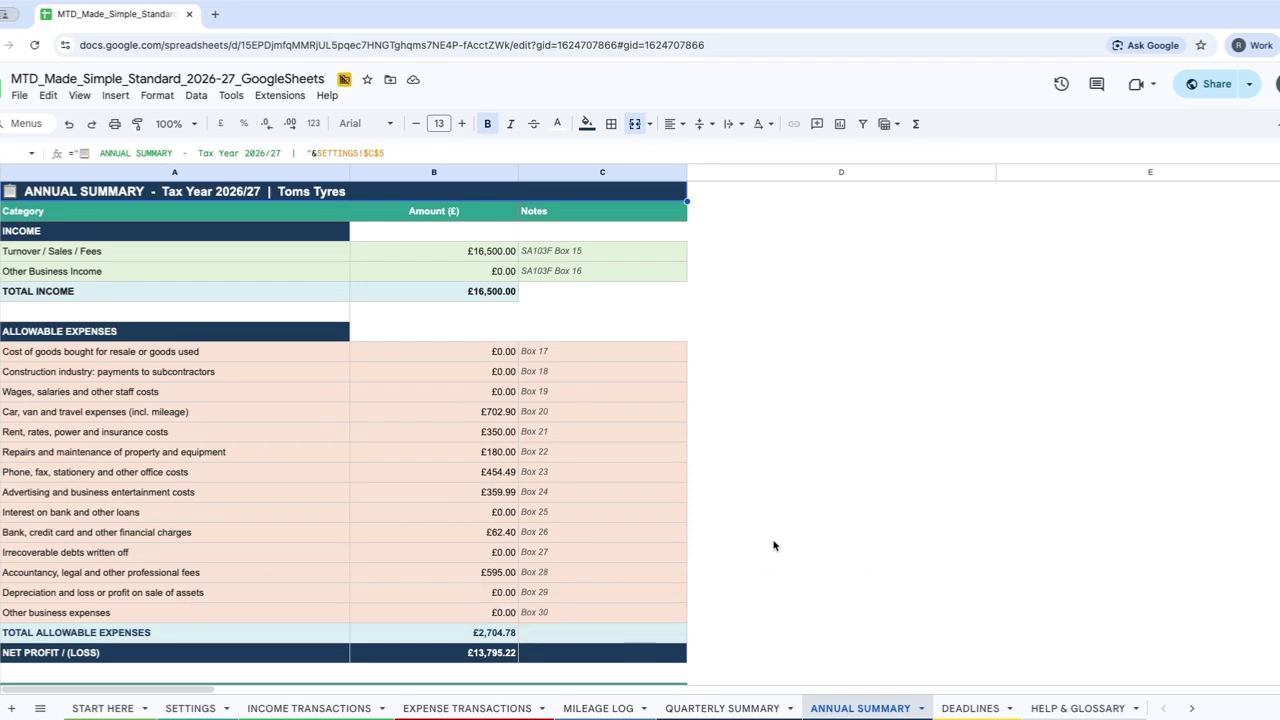
{"action": "scroll", "coordinate": [543, 418], "scroll_direction": "down", "scroll_amount": 5}
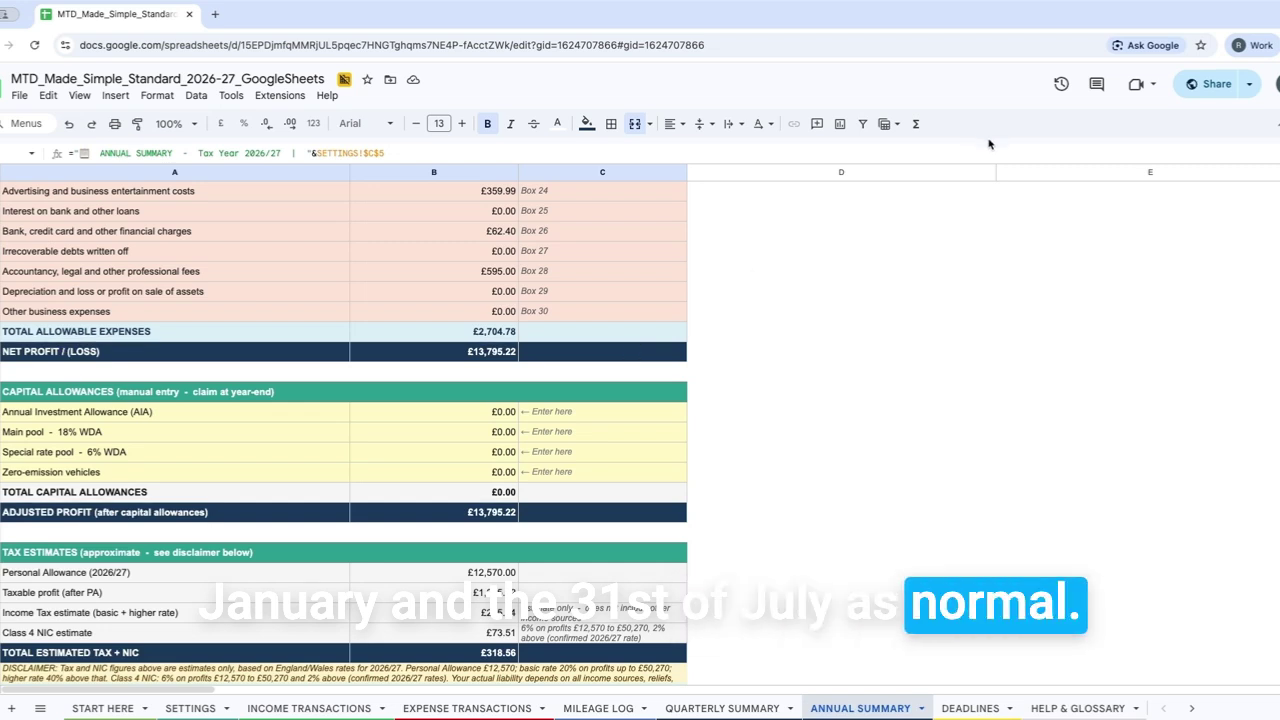
Step: In the deadlines sheet, set the status of the Q1 Quarterly Update to Submitted
{"action": "left_click", "coordinate": [972, 709]}
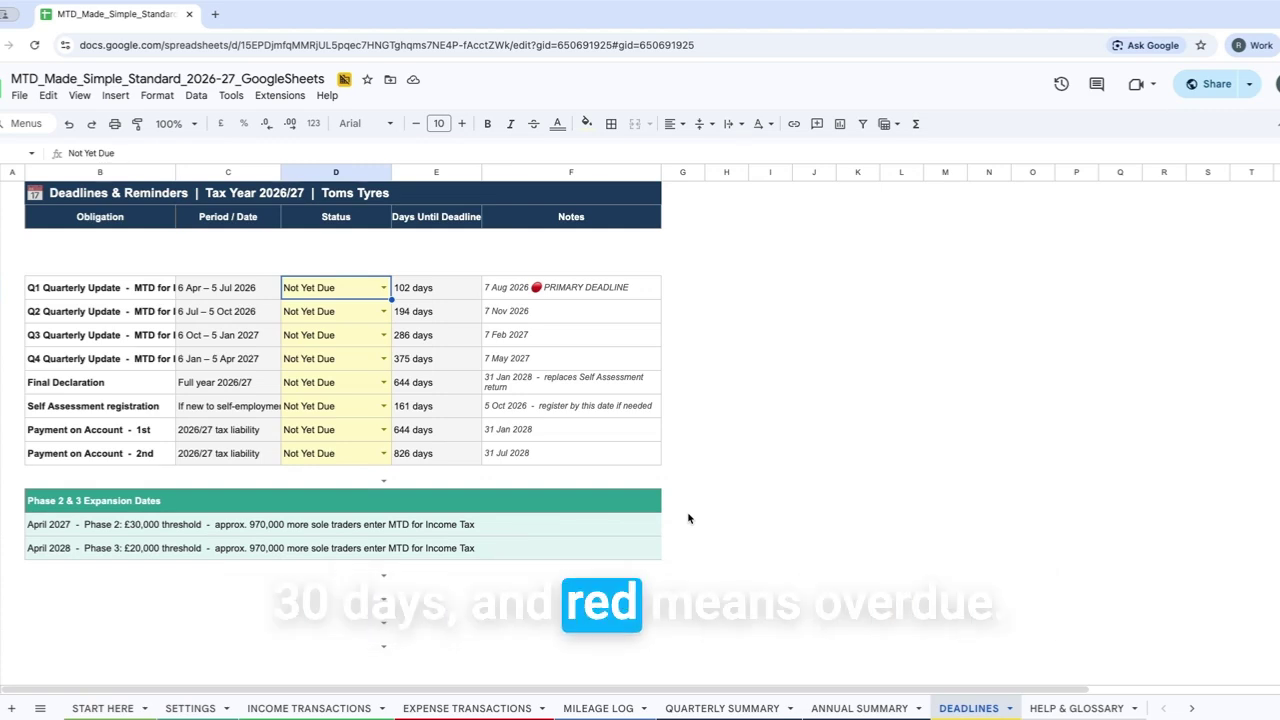
{"action": "left_click", "coordinate": [382, 288]}
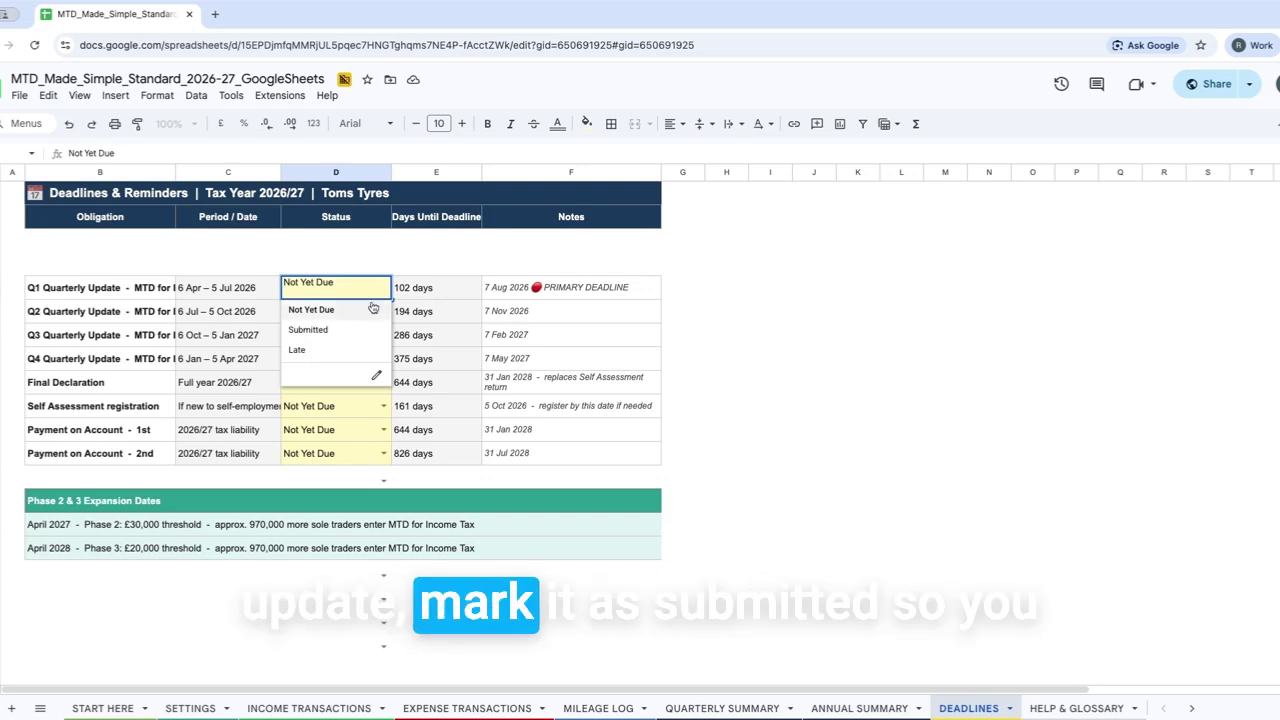
{"action": "left_click", "coordinate": [352, 332]}
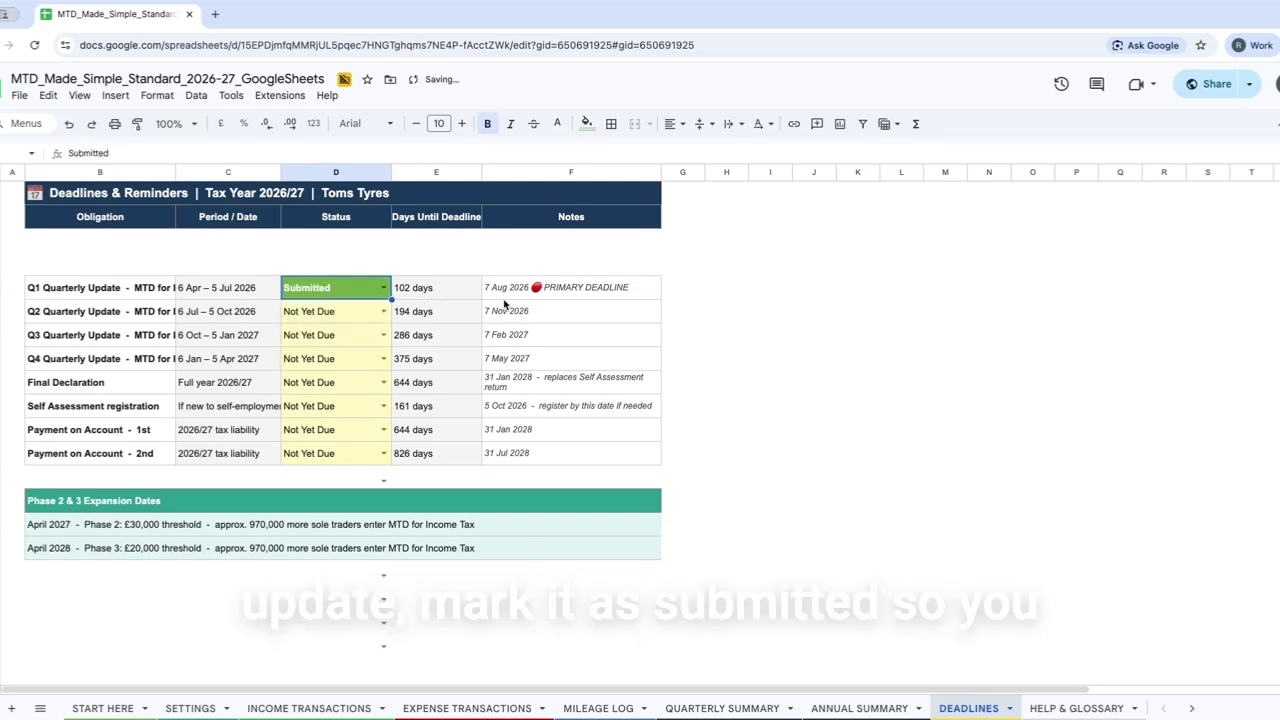